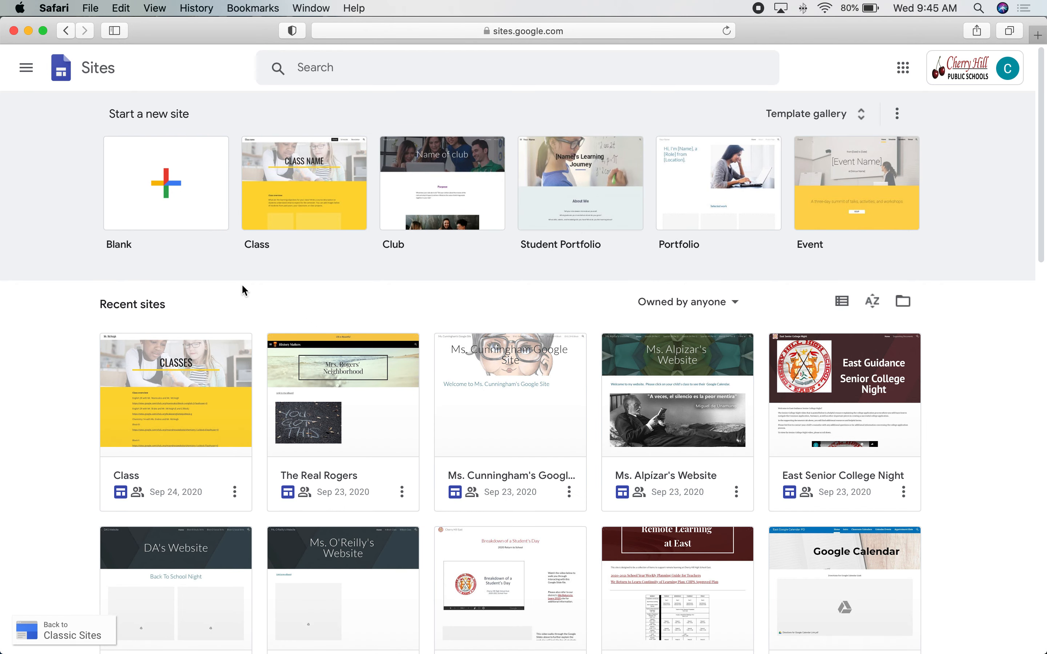
scroll(154, 459, "down", 3)
scroll(155, 459, "down", 10)
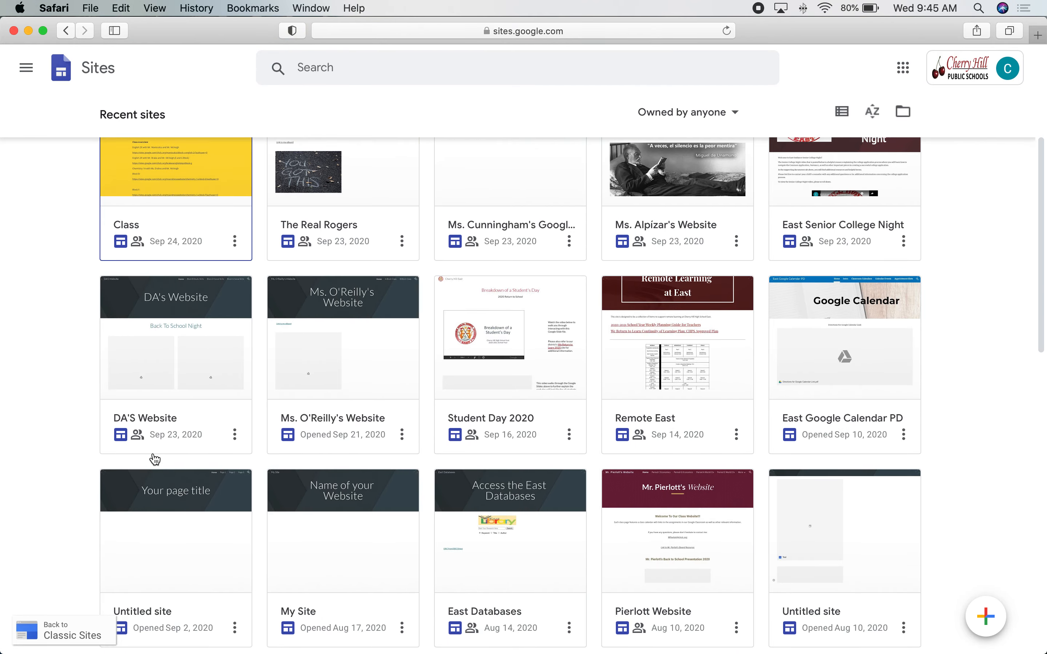
scroll(155, 459, "down", 10)
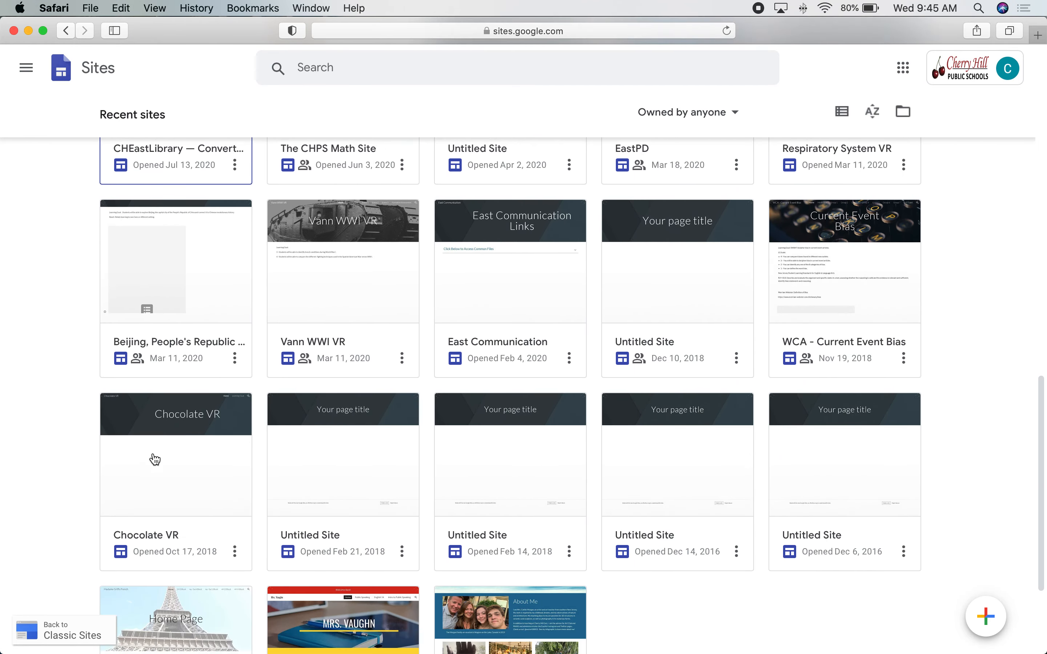
scroll(154, 459, "up", 20)
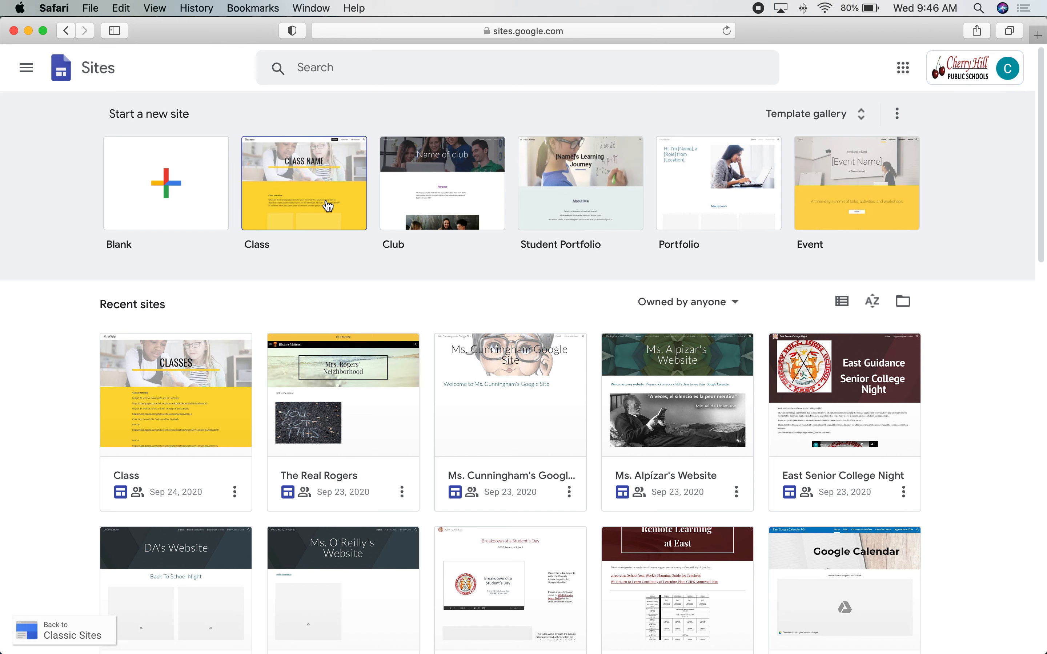
Create a blank site and replace its placeholder page title with 'History ePortfolio'.
left_click(150, 184)
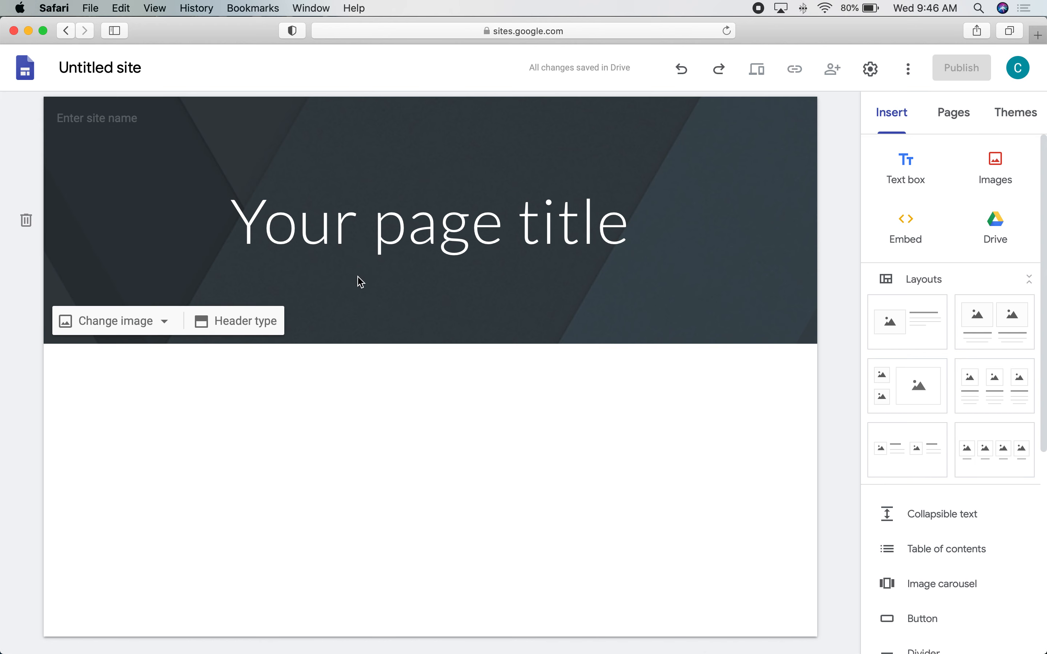
left_click(378, 222)
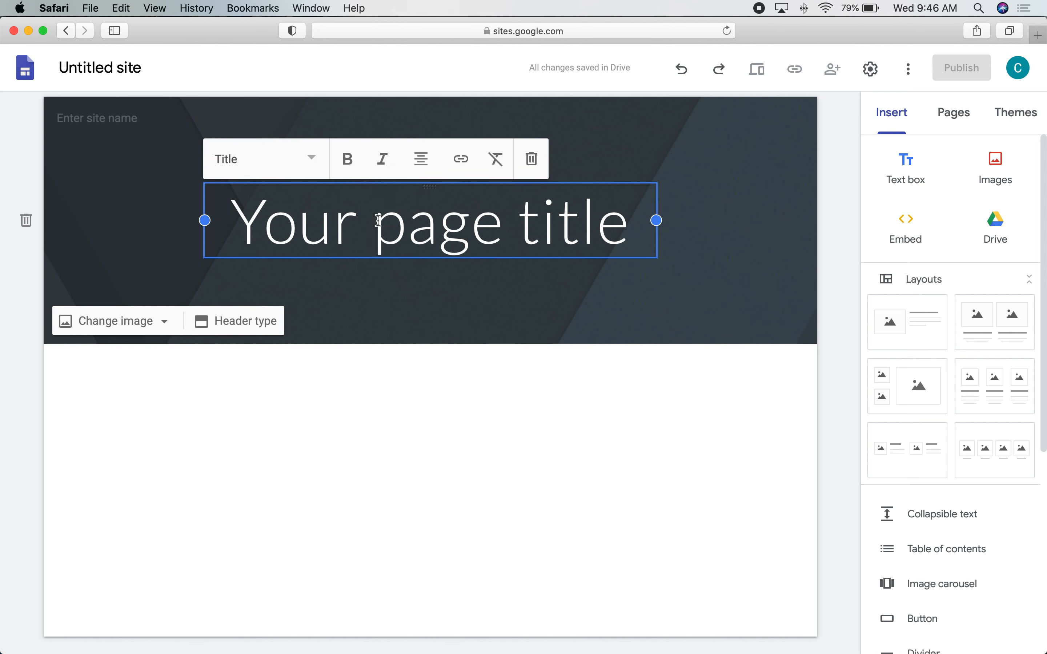
triple_click(378, 220)
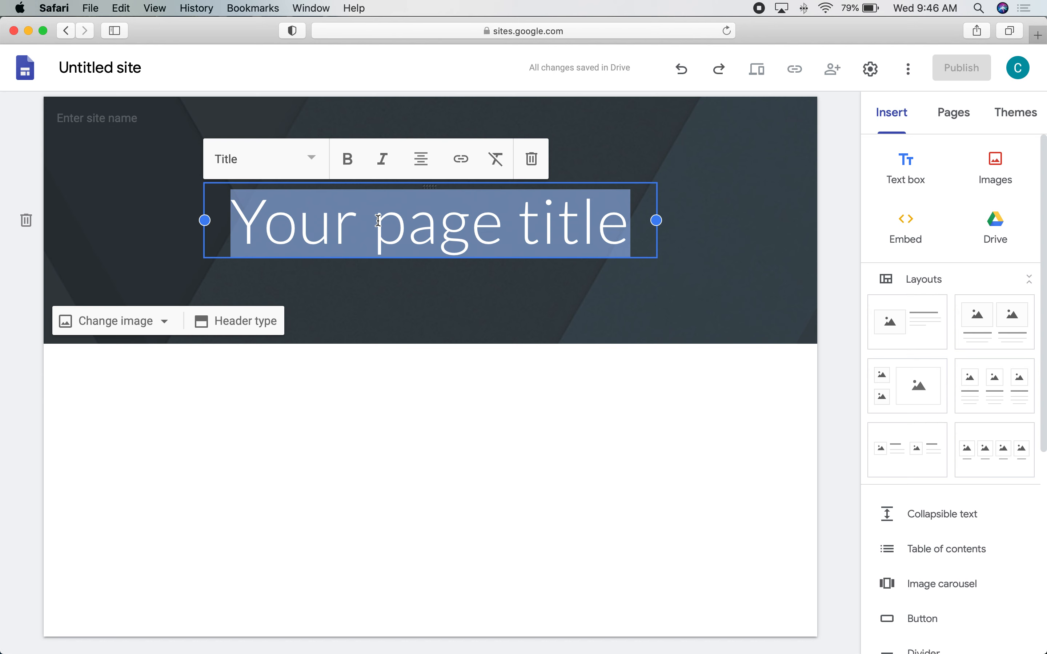
type("History ePortfoli")
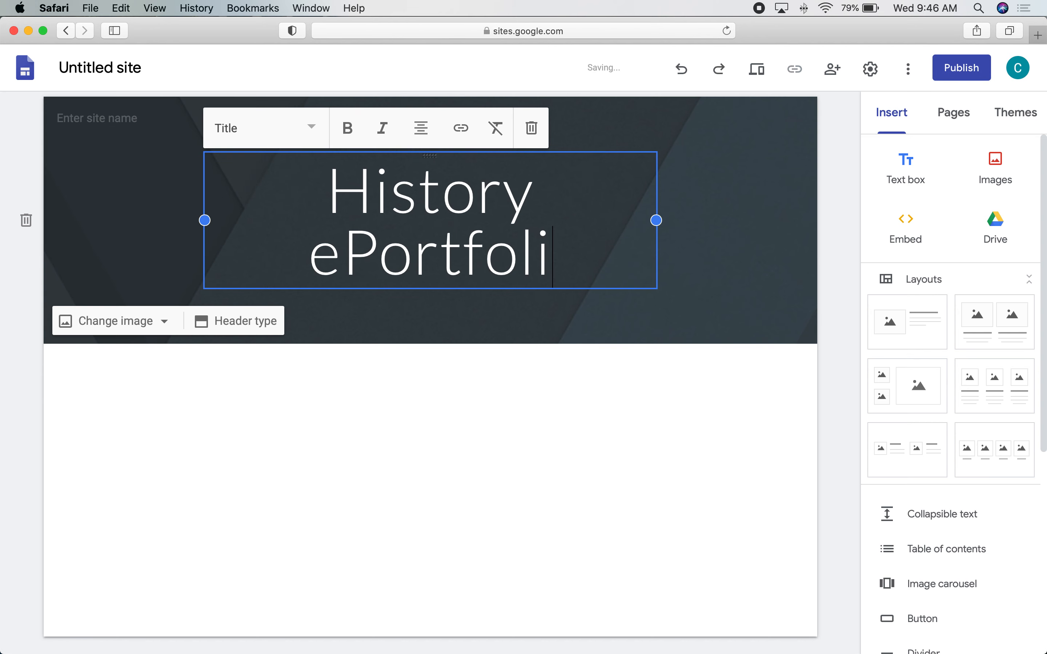
type("o")
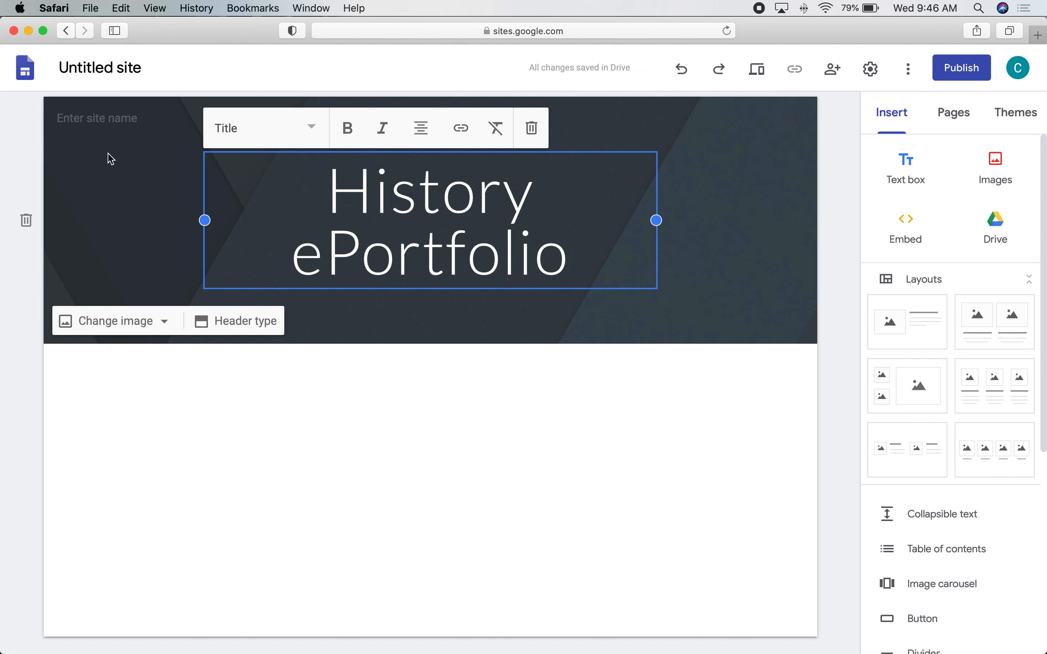
Copy the 'History ePortfolio' page title and paste it over the 'Untitled site' document name.
left_click(132, 69)
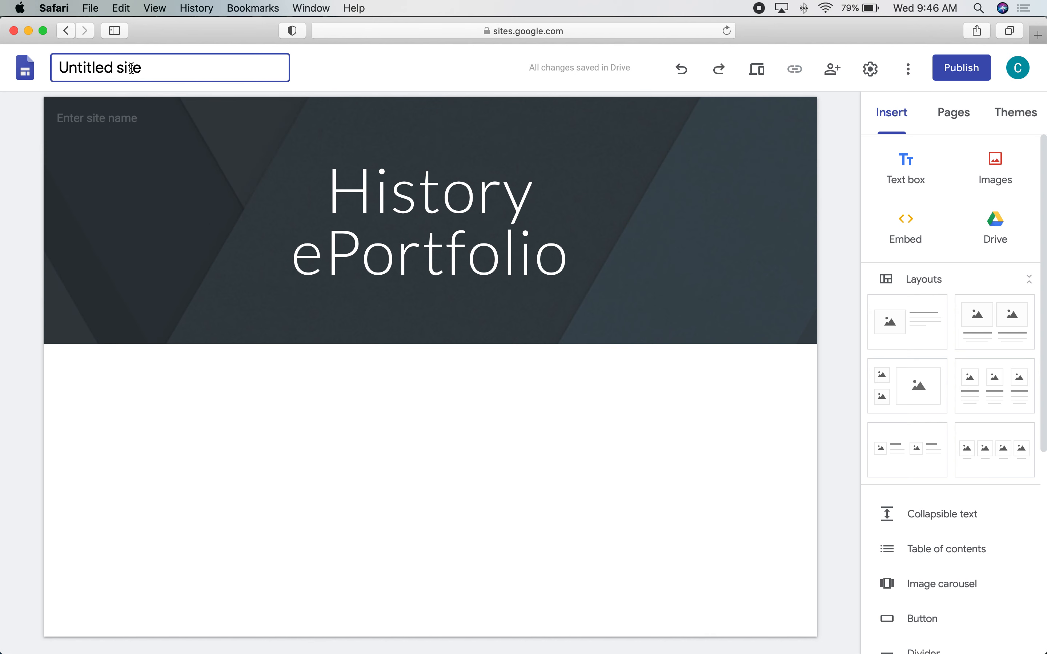
double_click(155, 67)
triple_click(154, 68)
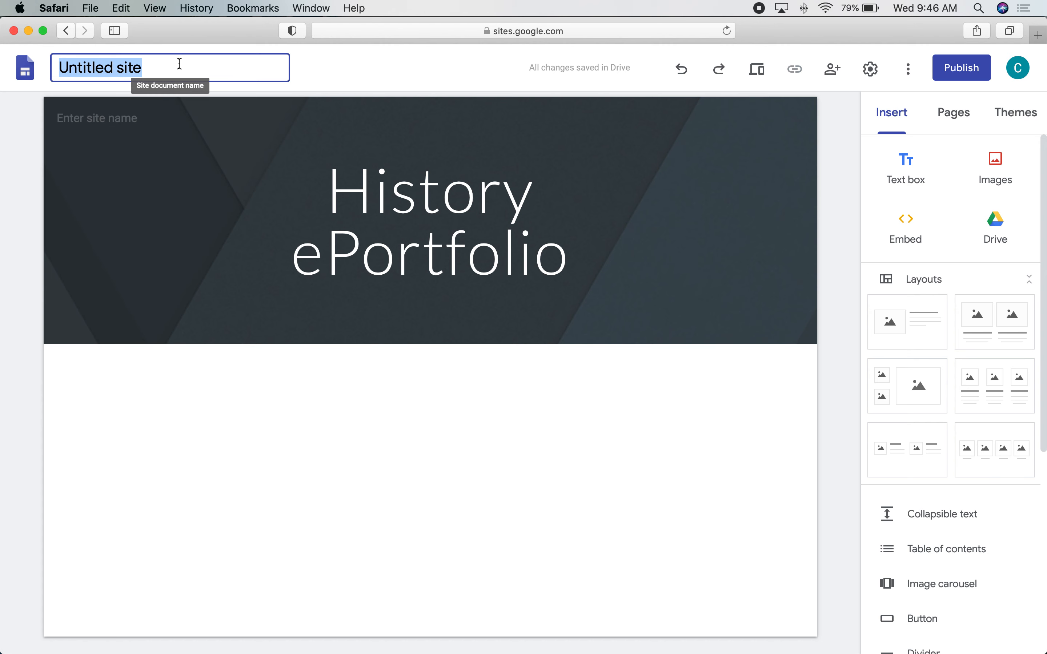
left_click(298, 175)
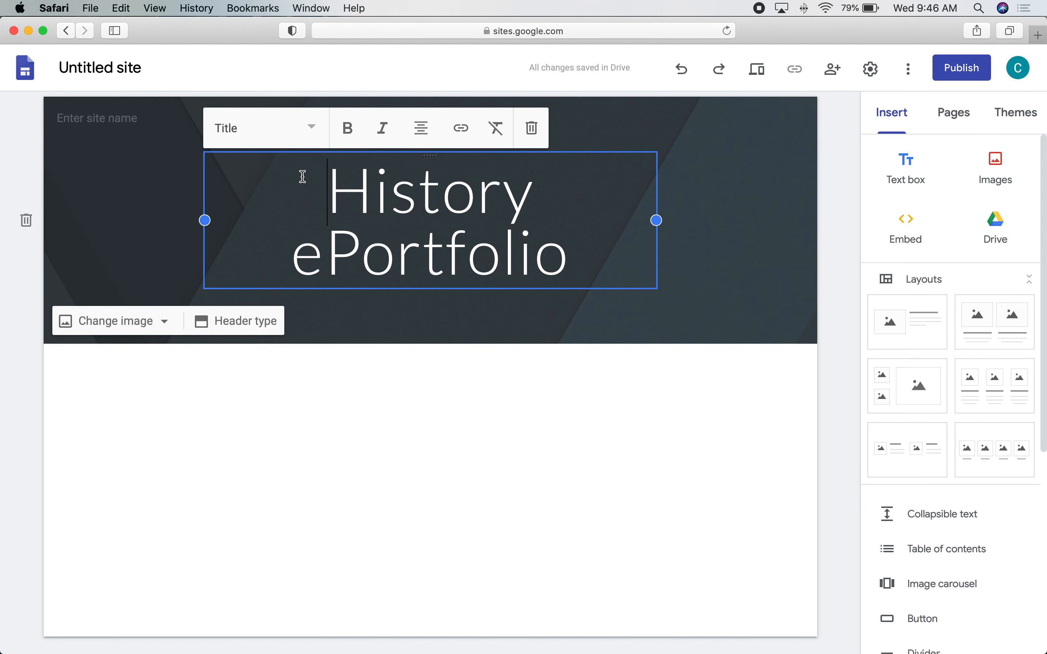
left_click_drag(316, 183, 572, 250)
key("super+c")
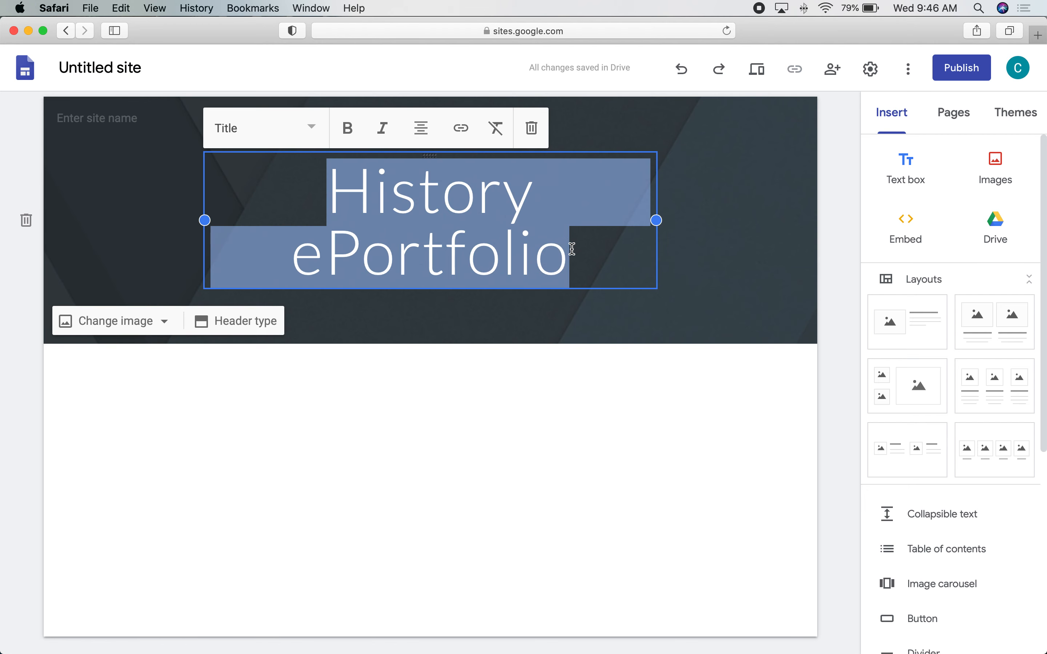
left_click(141, 66)
triple_click(141, 66)
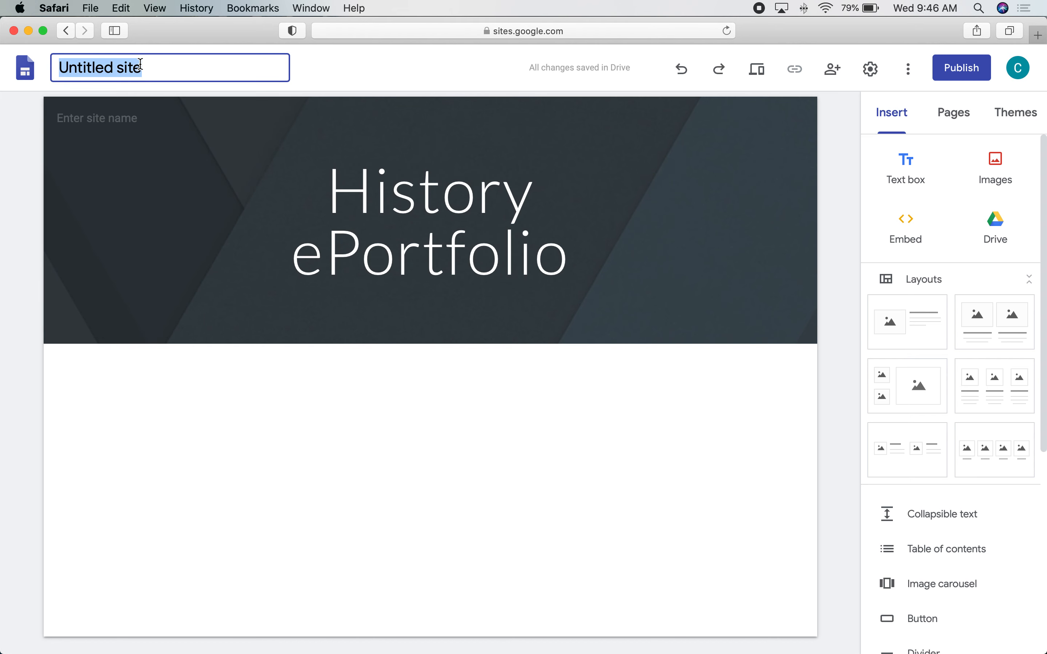
key("super+v")
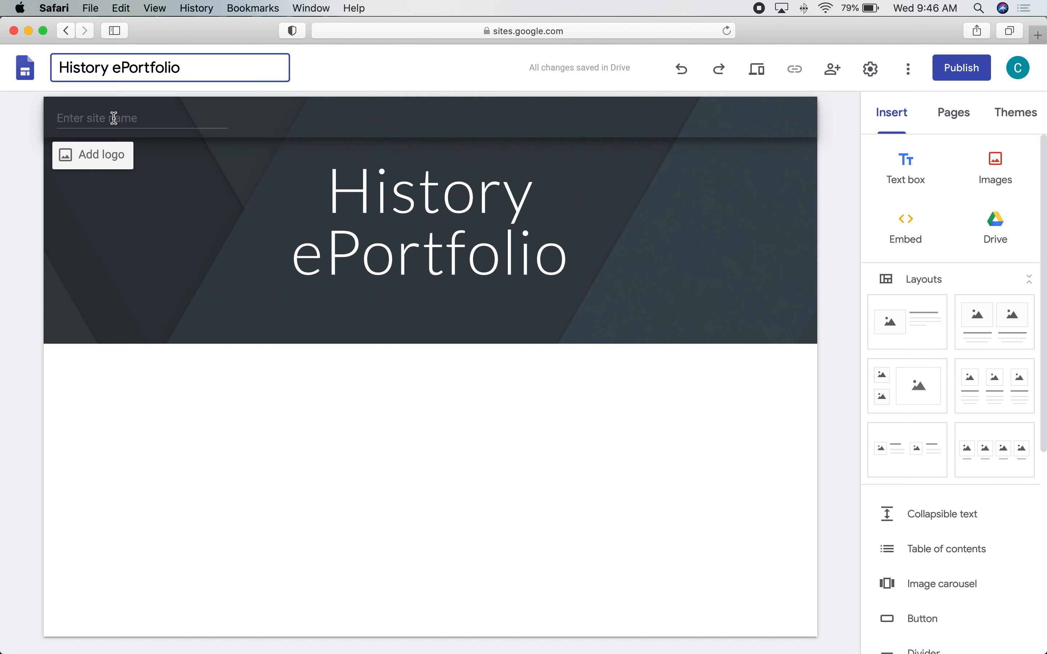
left_click(90, 116)
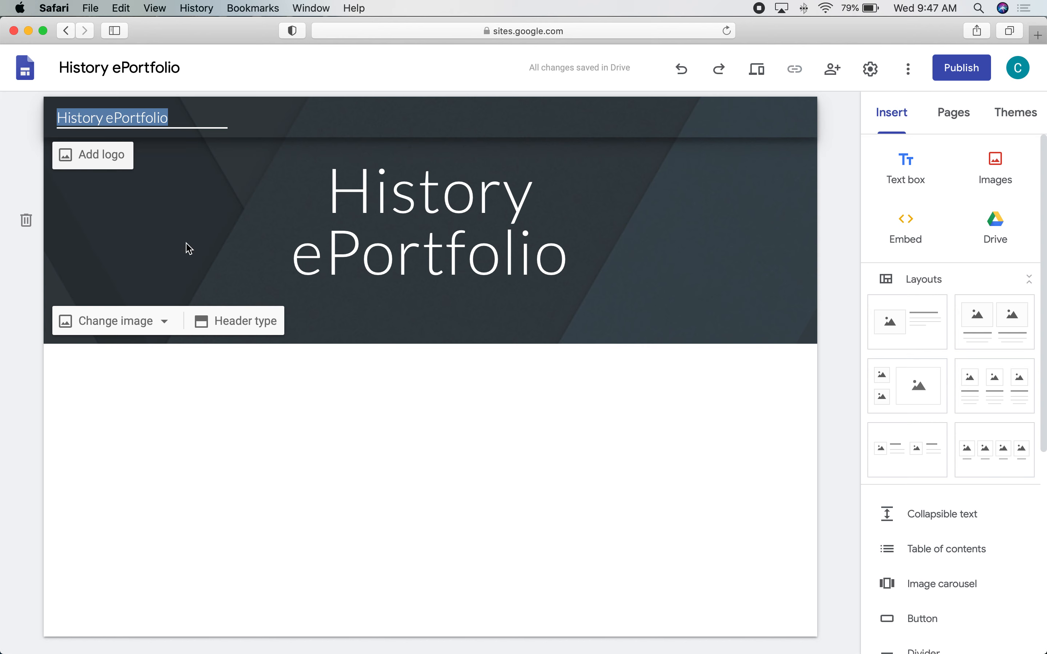
Replace the header's site name with the teacher's name and confirm the edit.
type("M")
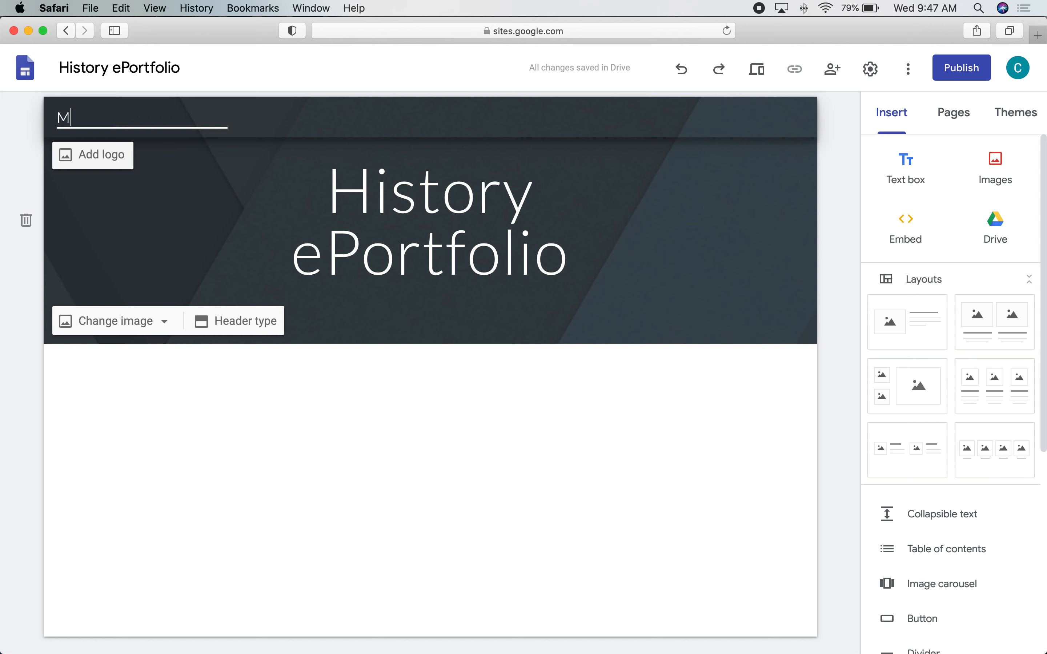
type("s. O'Reilly")
left_click(143, 232)
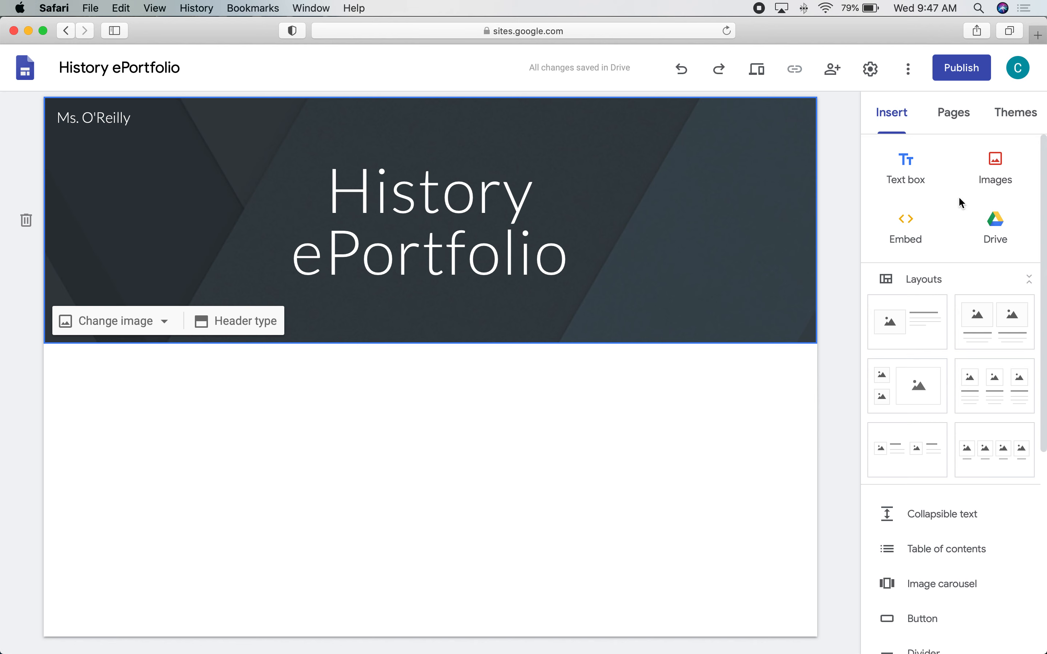
Add a text box reading 'Text Box' to the page and bring up the Google Drive panel.
left_click(905, 169)
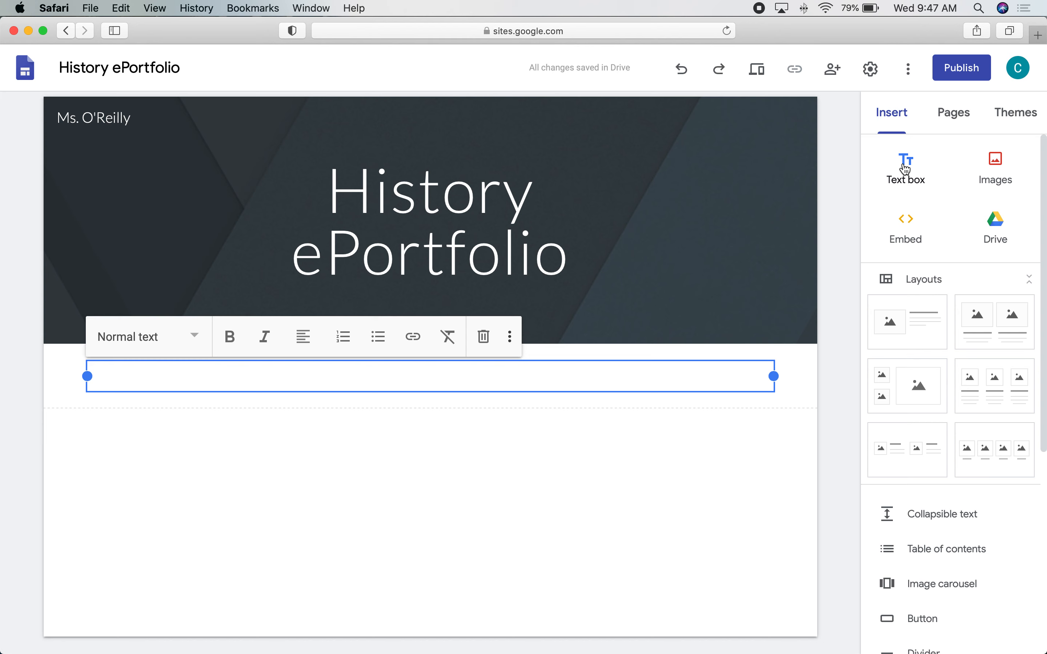
type("Text Box")
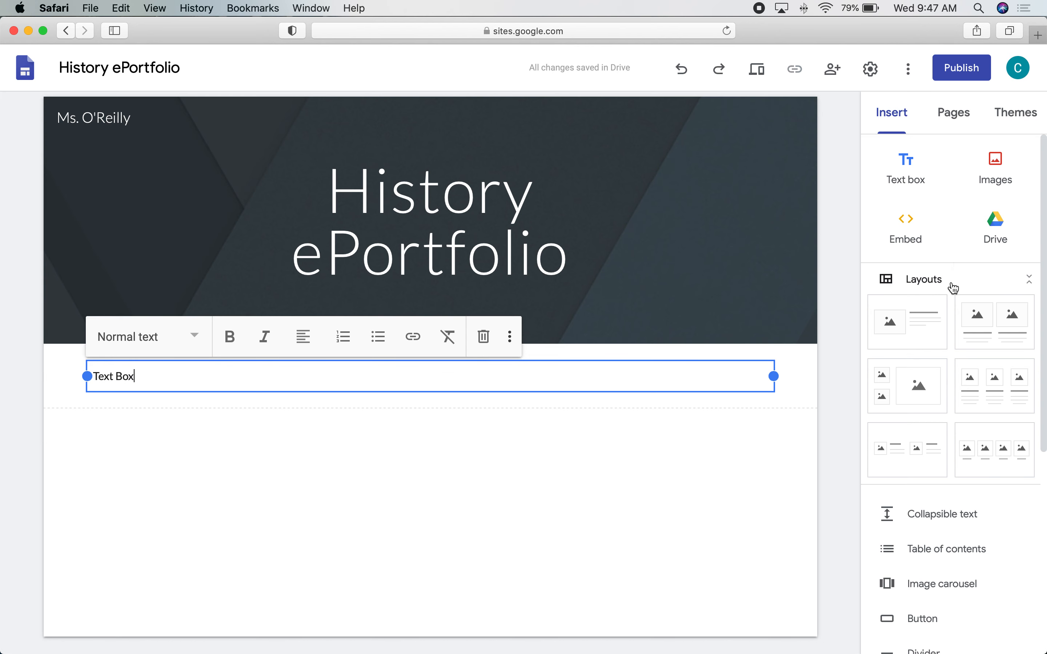
left_click(996, 226)
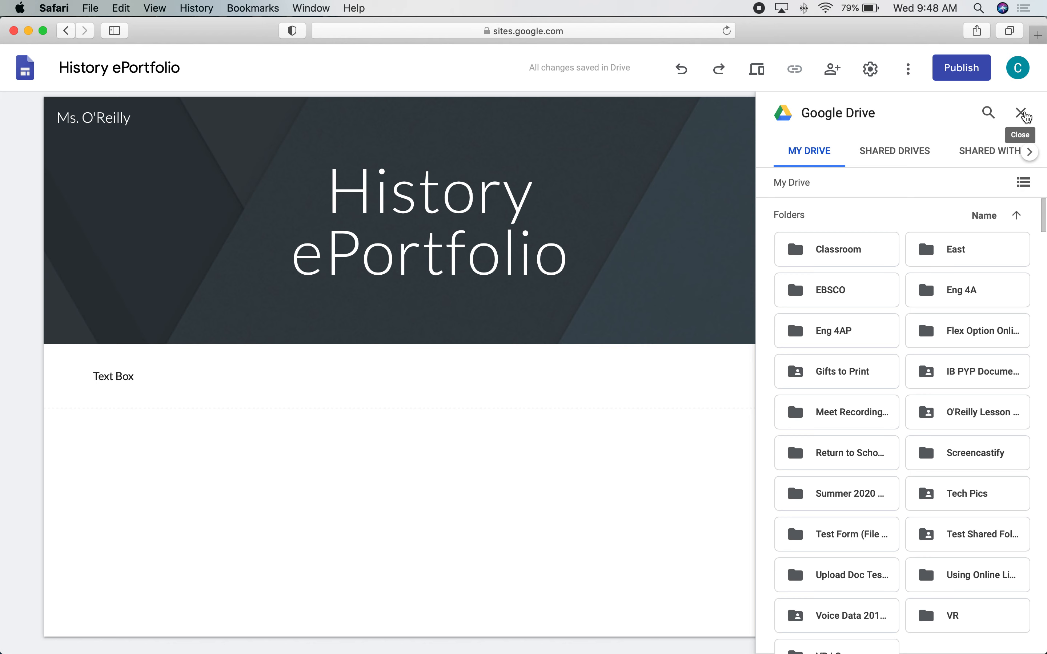
Close the Drive panel, then cancel the Embed dialog from its Embed code tab without adding anything.
left_click(1020, 115)
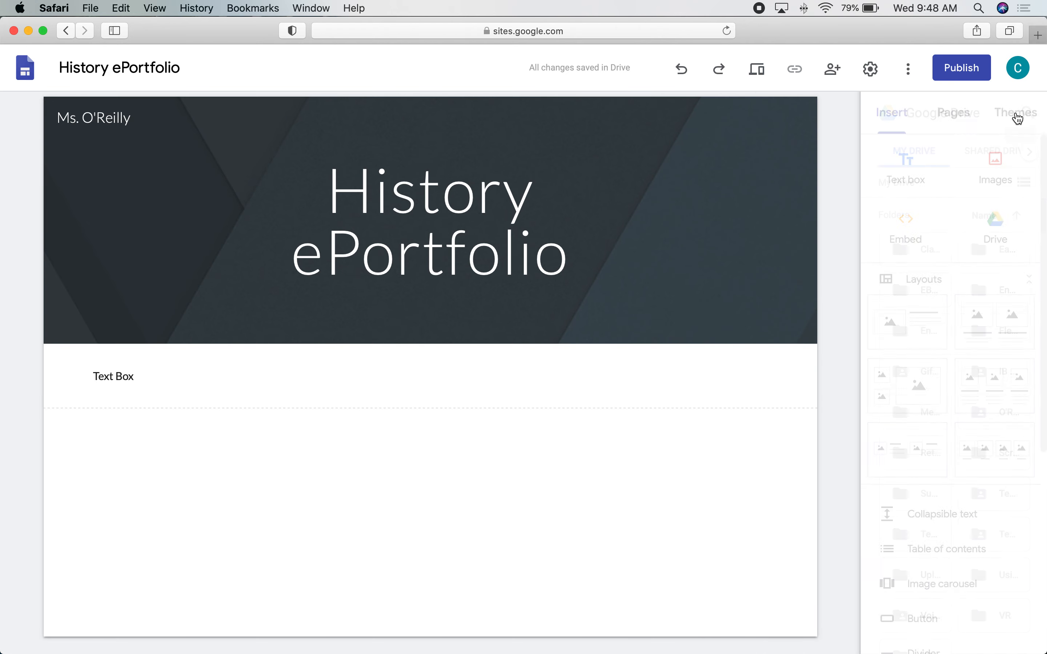
left_click(906, 225)
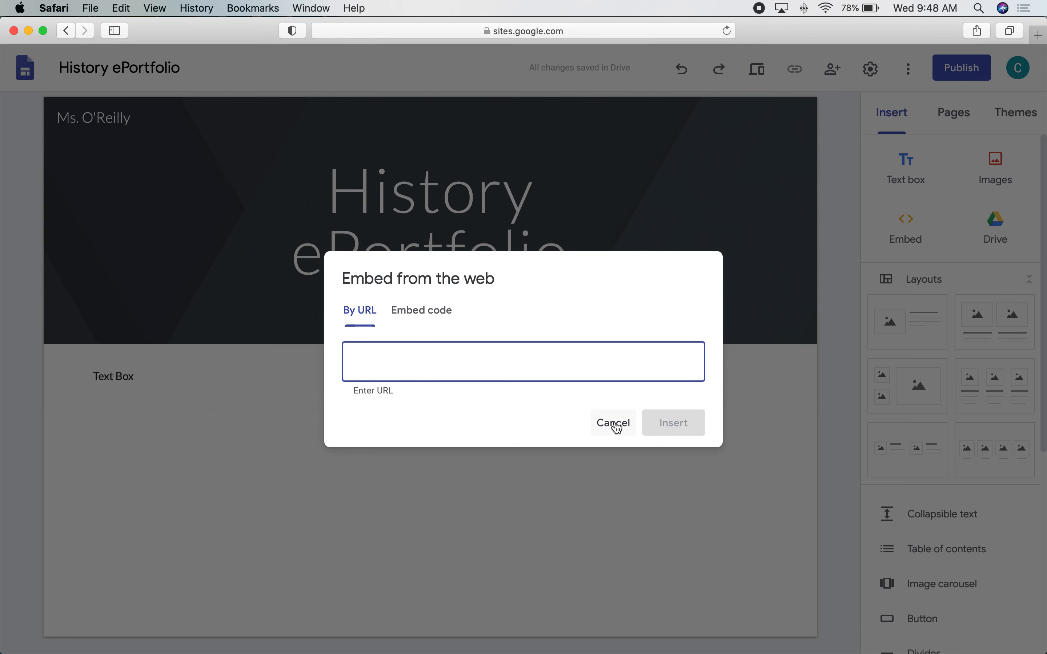
left_click(409, 313)
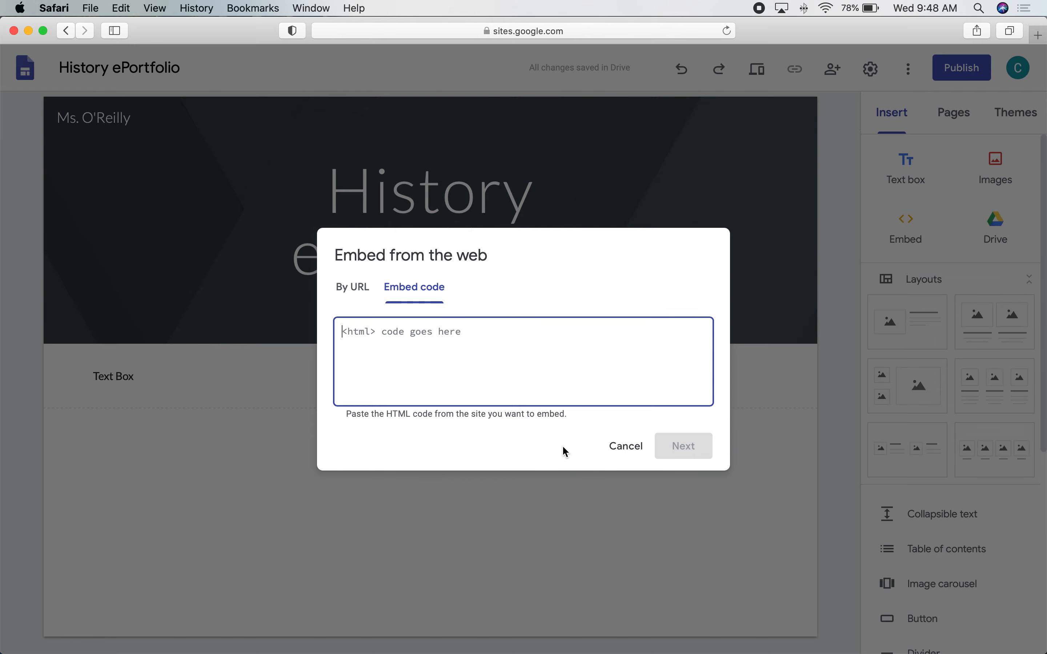
left_click(626, 447)
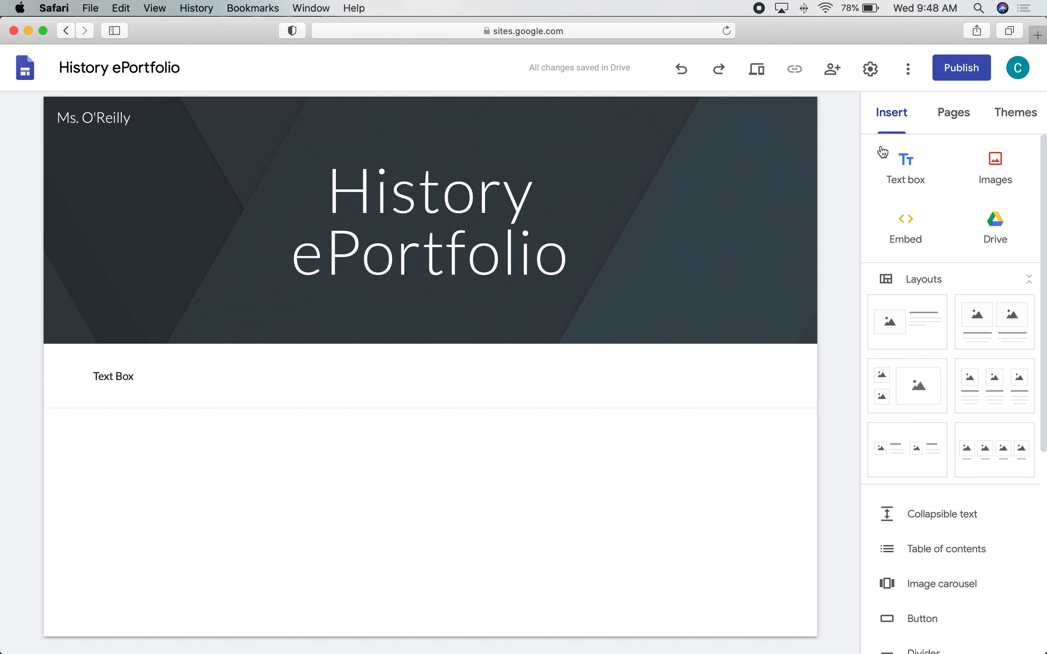
Add three new pages named Unit 1, Unit 2 and Unit 3 from the Pages list.
left_click(953, 117)
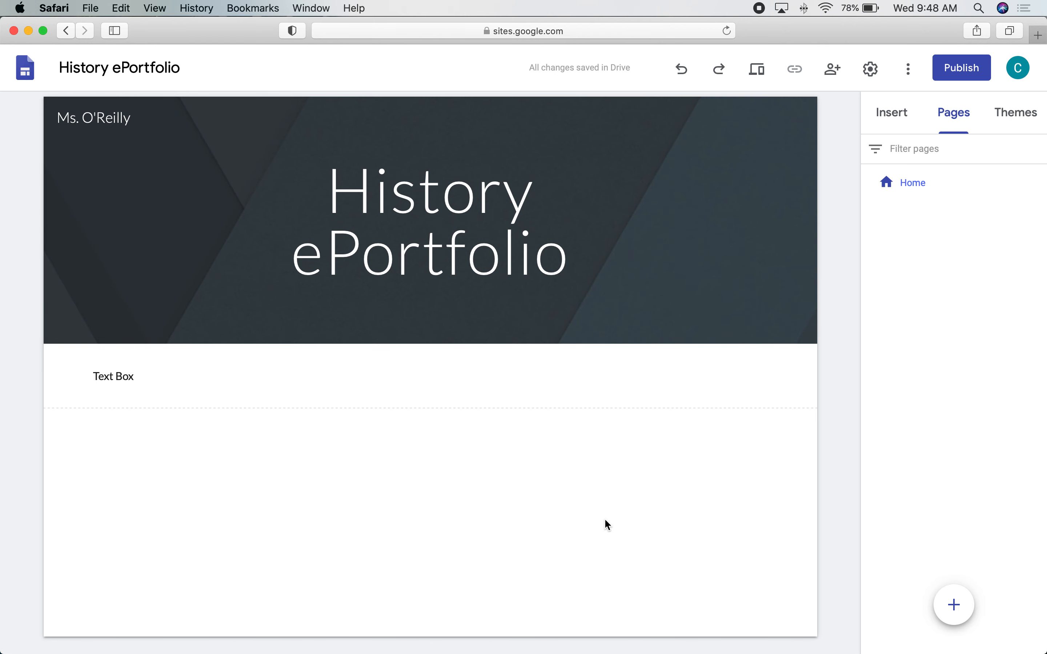
mouse_move(952, 613)
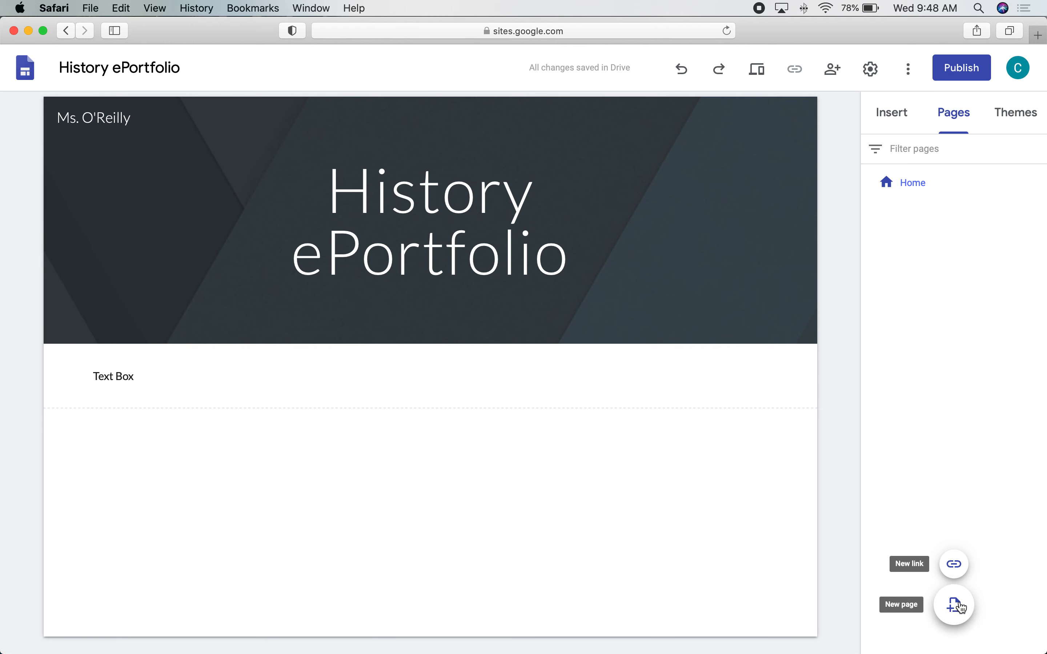
left_click(961, 607)
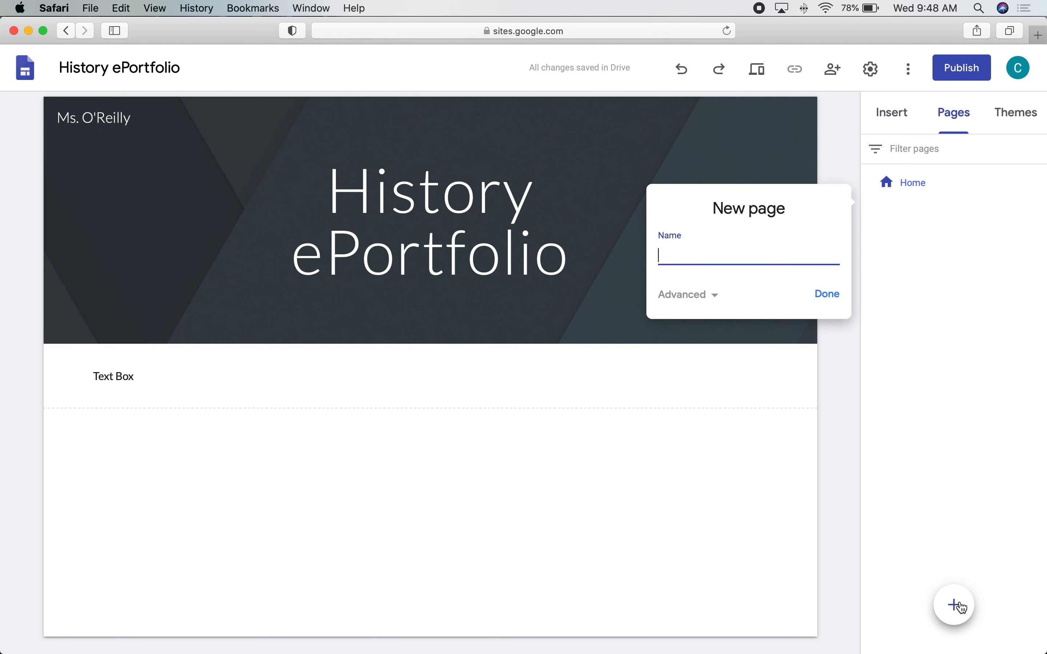
type("Unit 1")
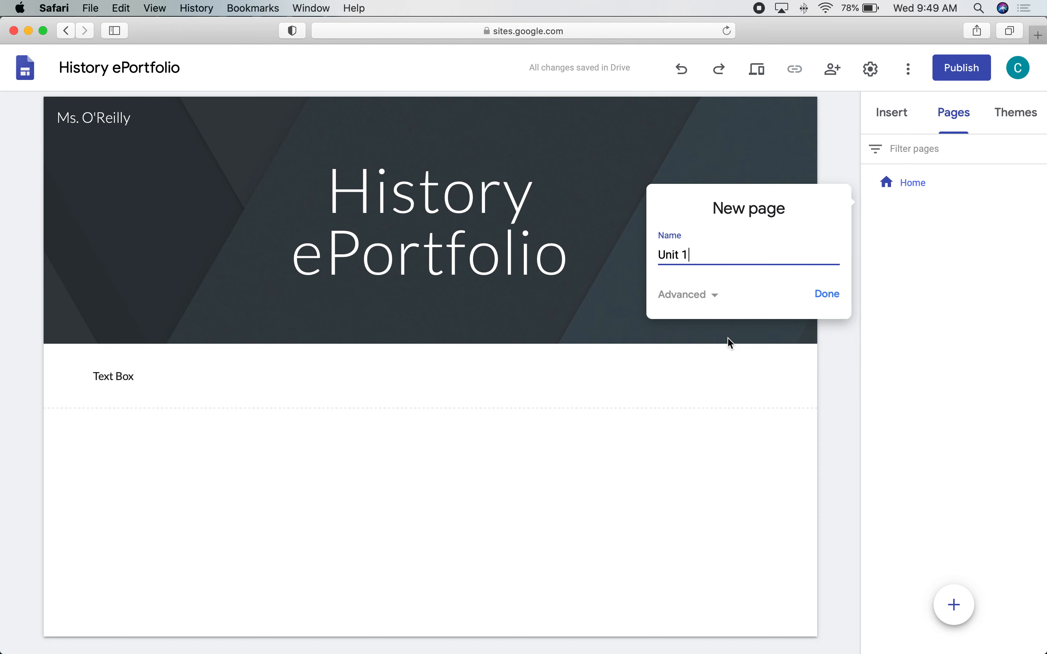
left_click(826, 295)
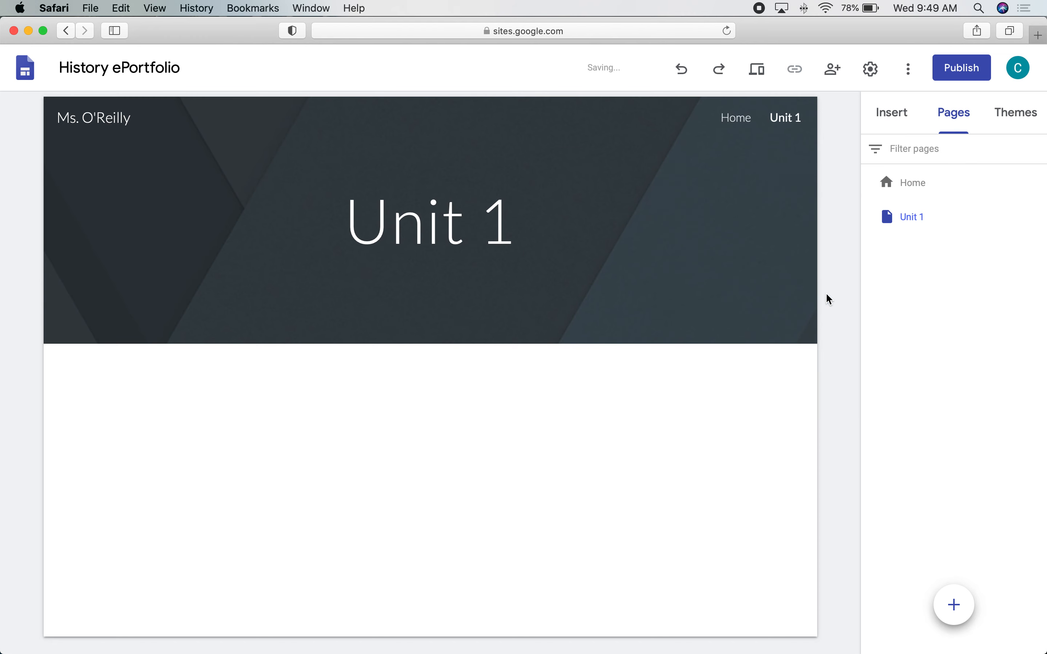
left_click(966, 613)
type("Unit 2")
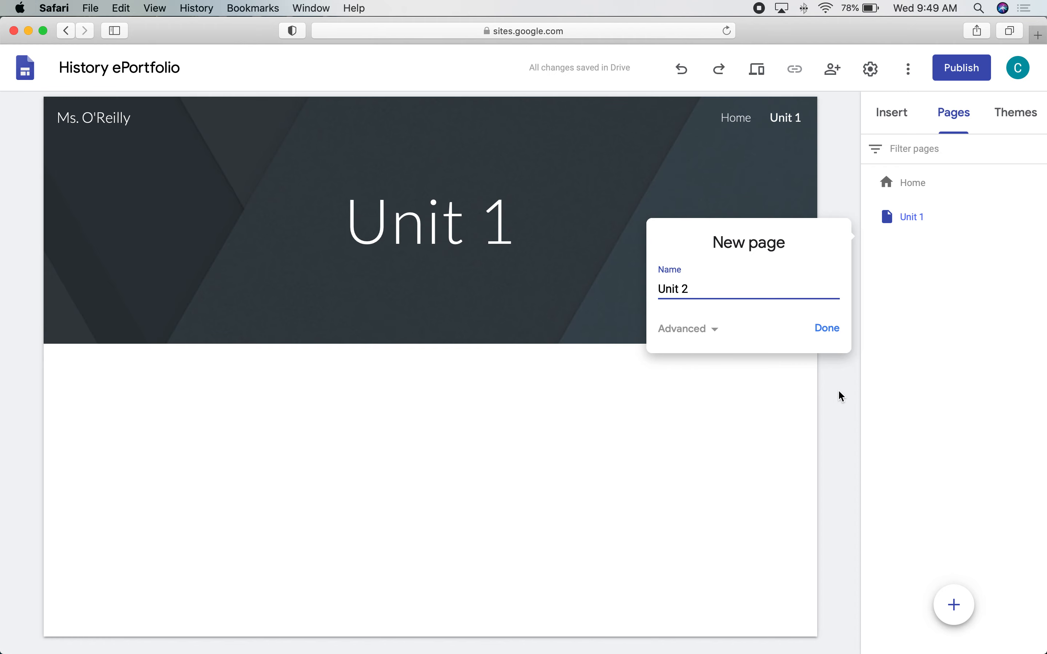
left_click(826, 337)
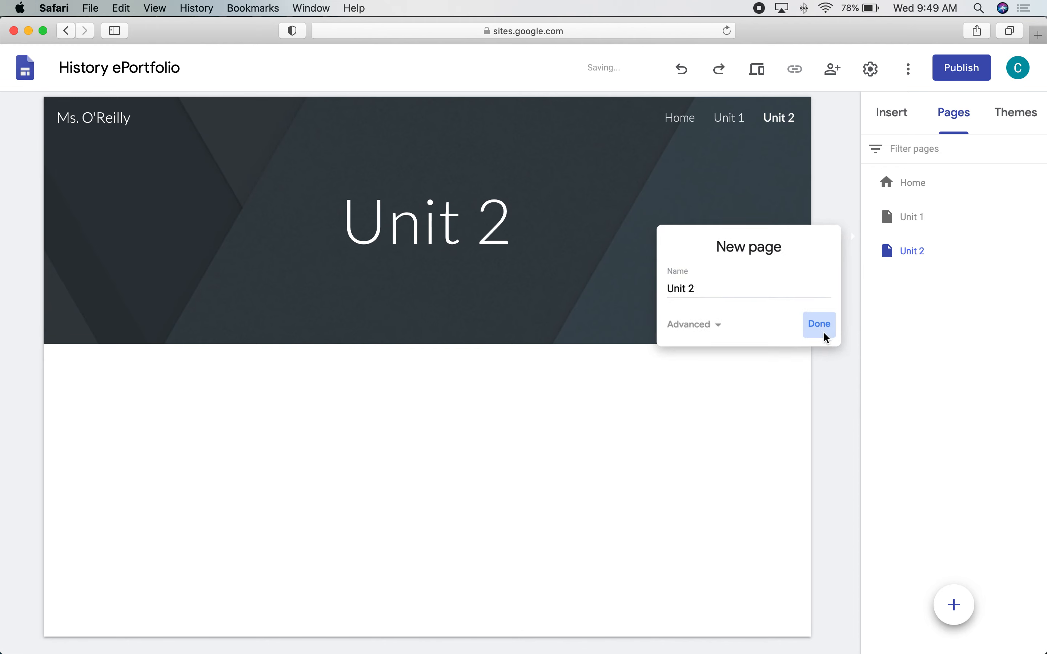
left_click(956, 613)
type("Unit 3")
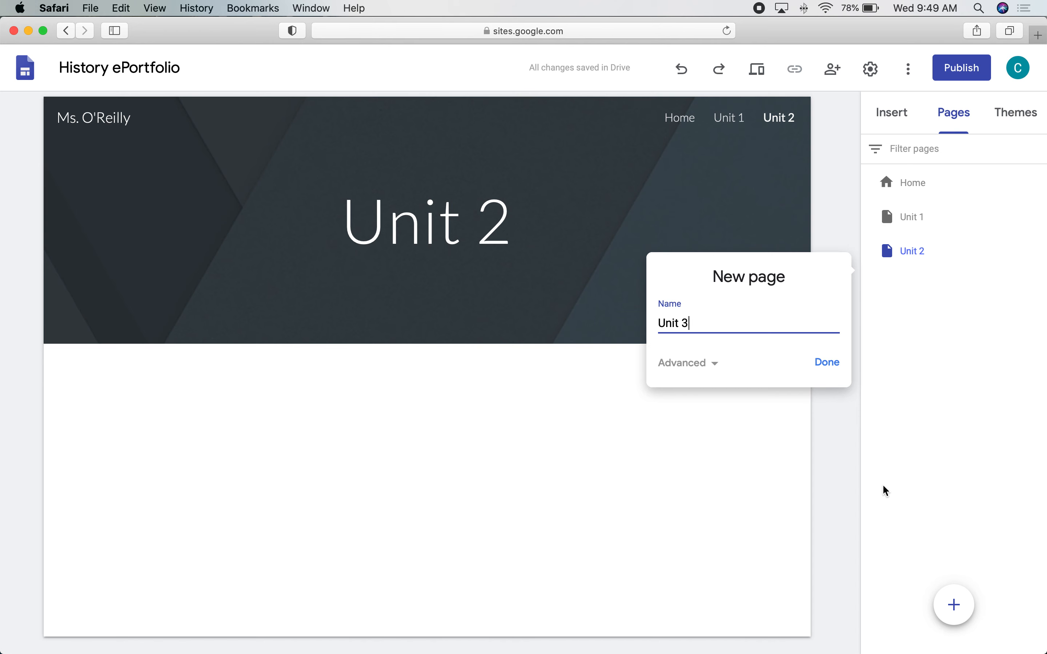
left_click(825, 367)
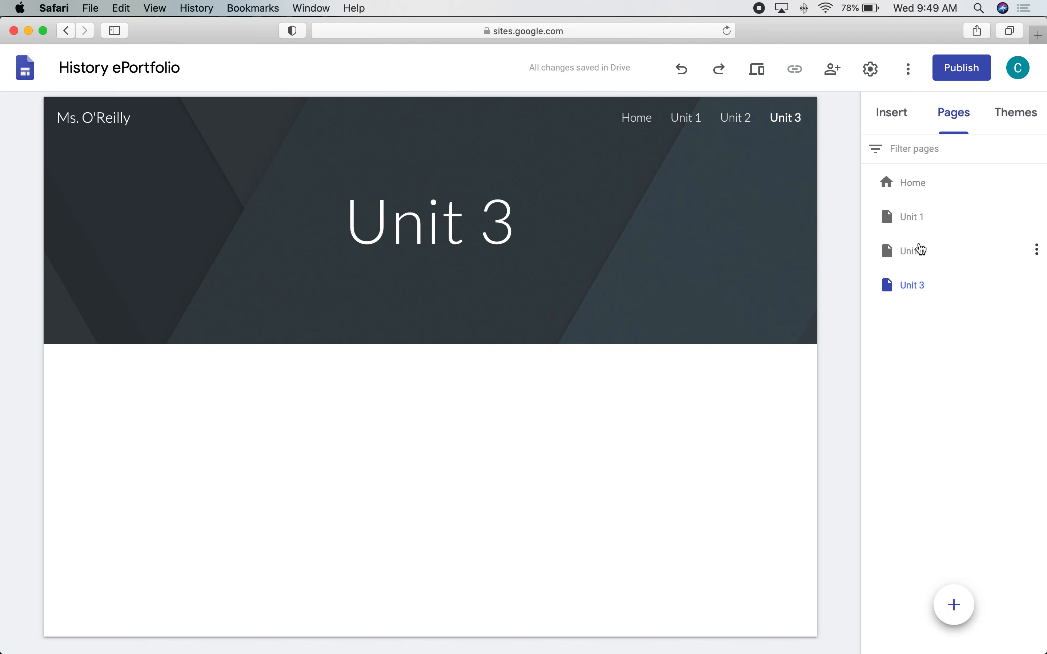
mouse_move(913, 288)
left_mouse_down()
mouse_move(895, 243)
mouse_move(901, 287)
left_mouse_up()
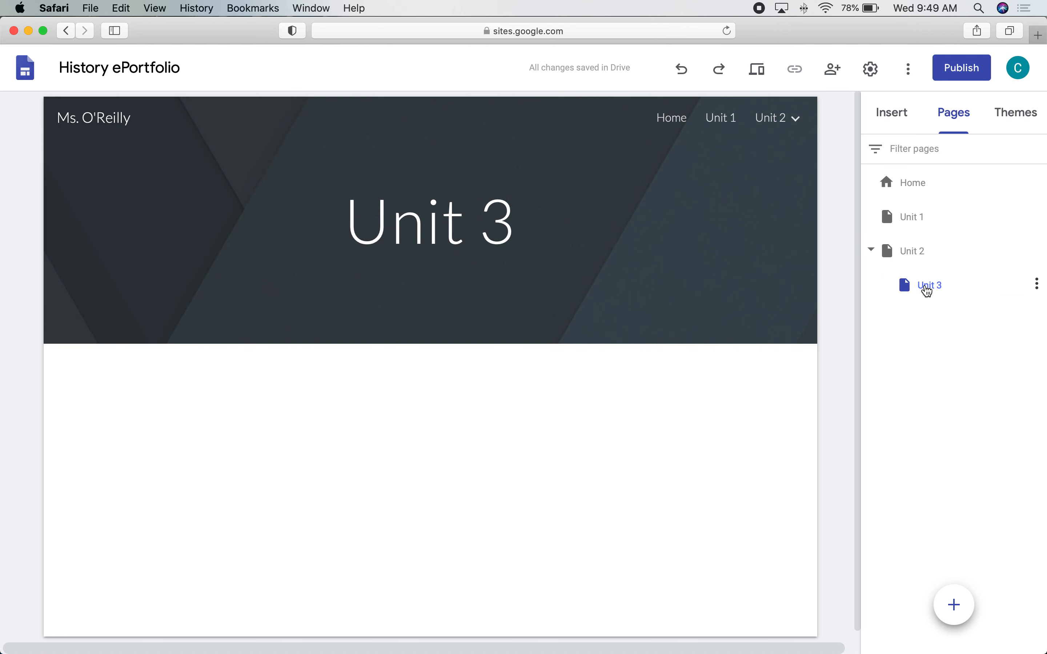
left_click_drag(928, 284, 897, 246)
left_click(915, 282)
left_click(910, 288)
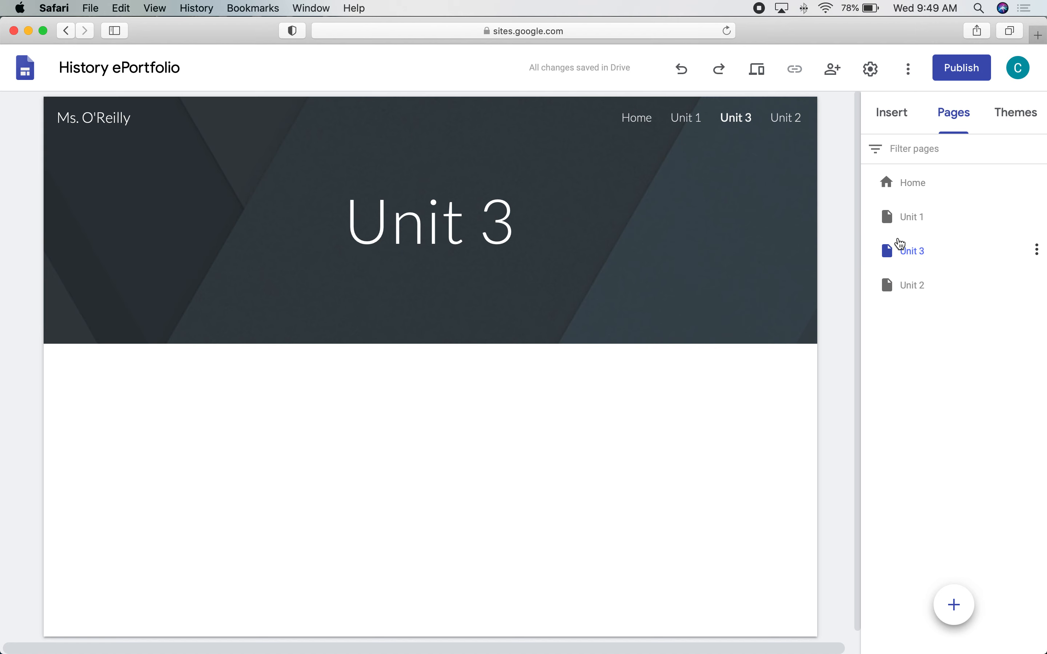
left_click(890, 249)
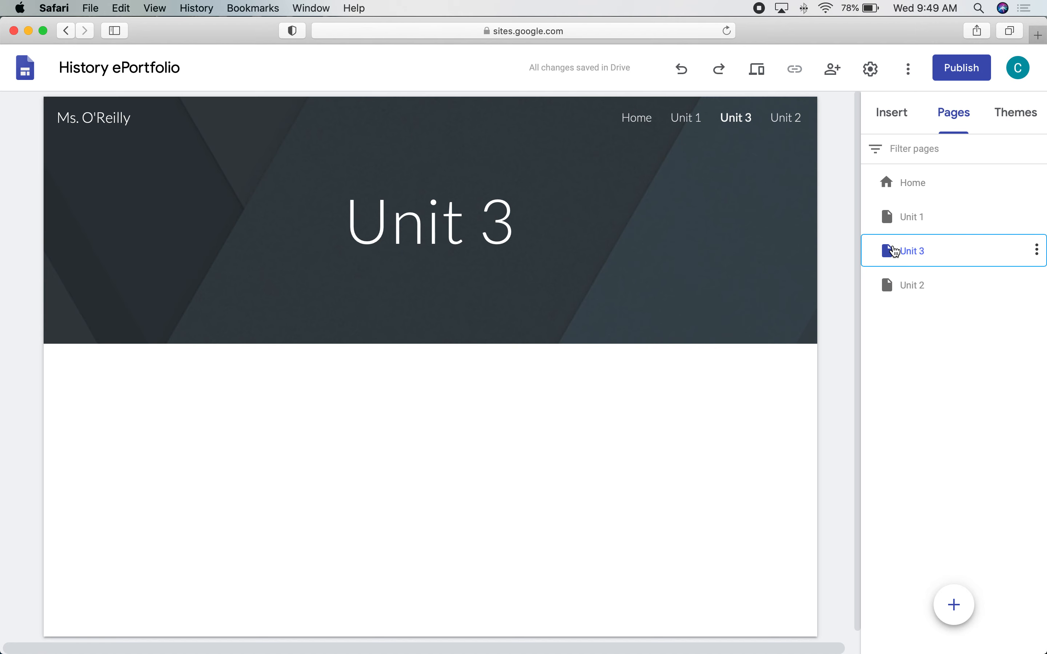
left_click_drag(884, 246, 891, 300)
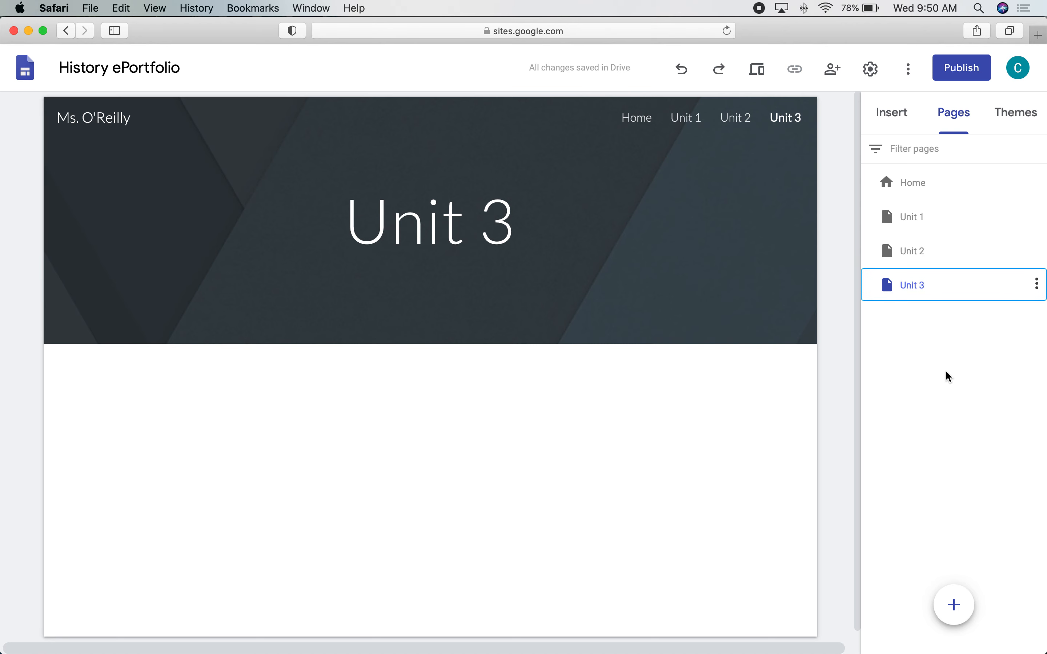
mouse_move(783, 300)
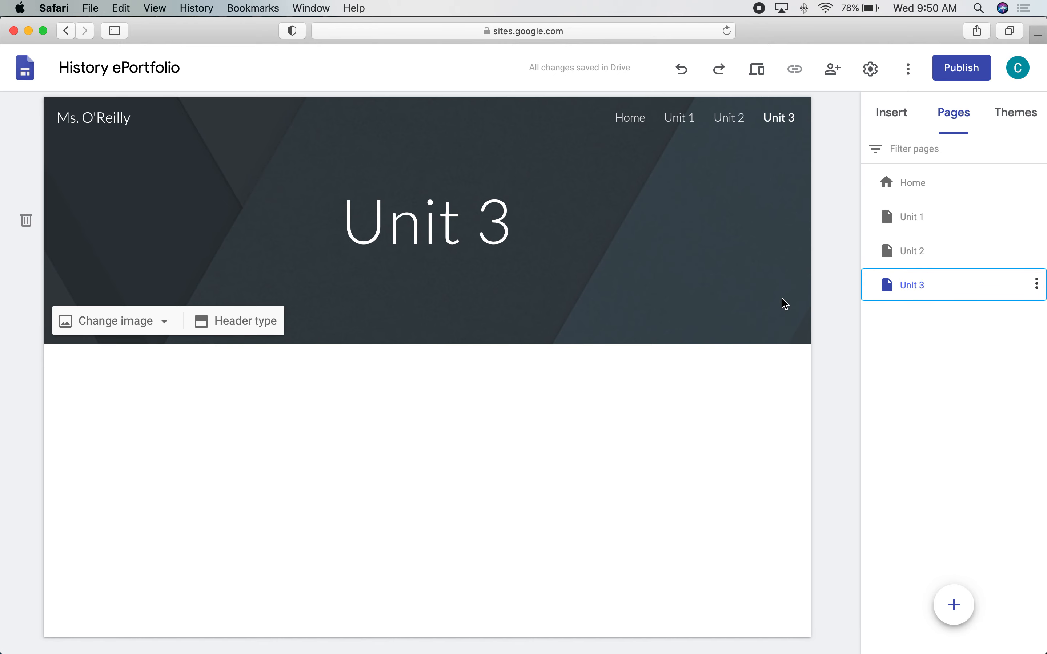
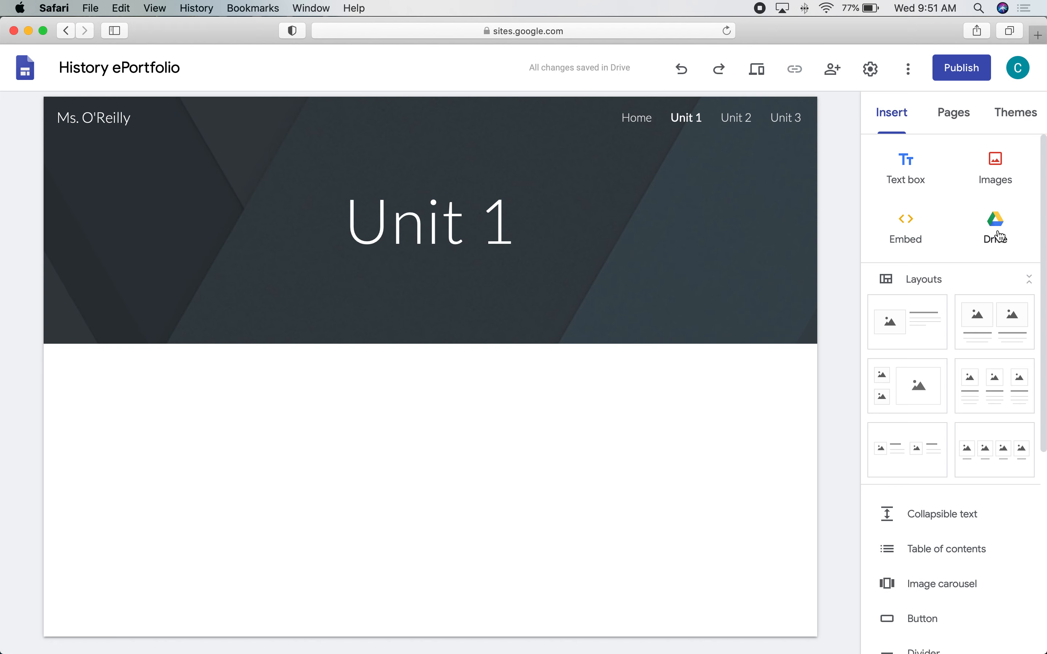
Pick a document from Google Drive, insert it on Unit 1 below the banner, and close the Drive panel.
left_click(995, 232)
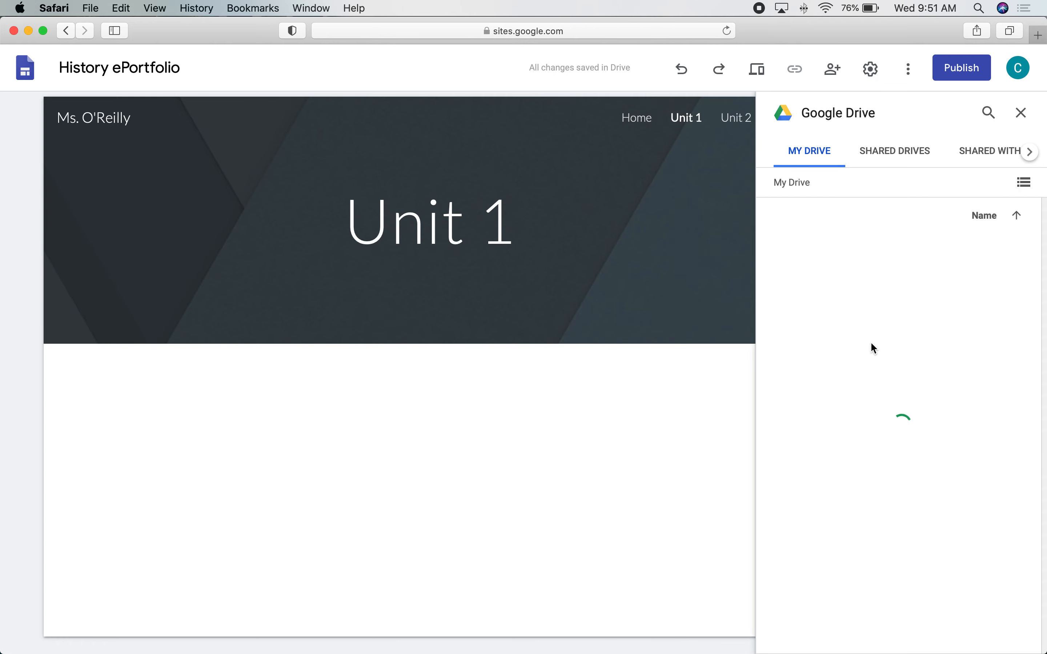
scroll(872, 348, "down", 10)
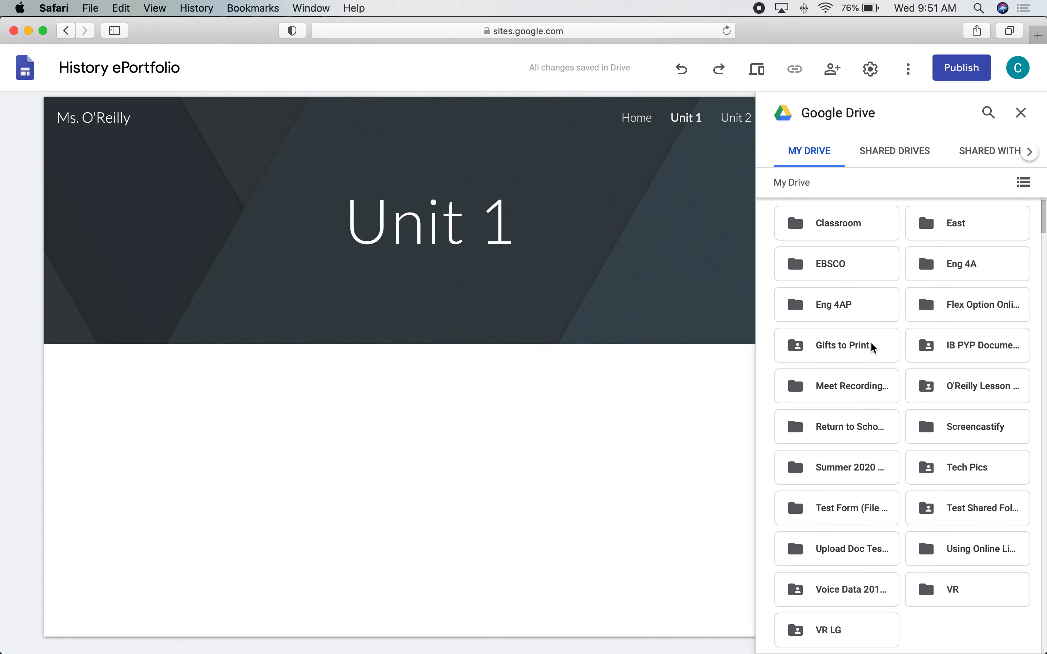
scroll(871, 344, "down", 8)
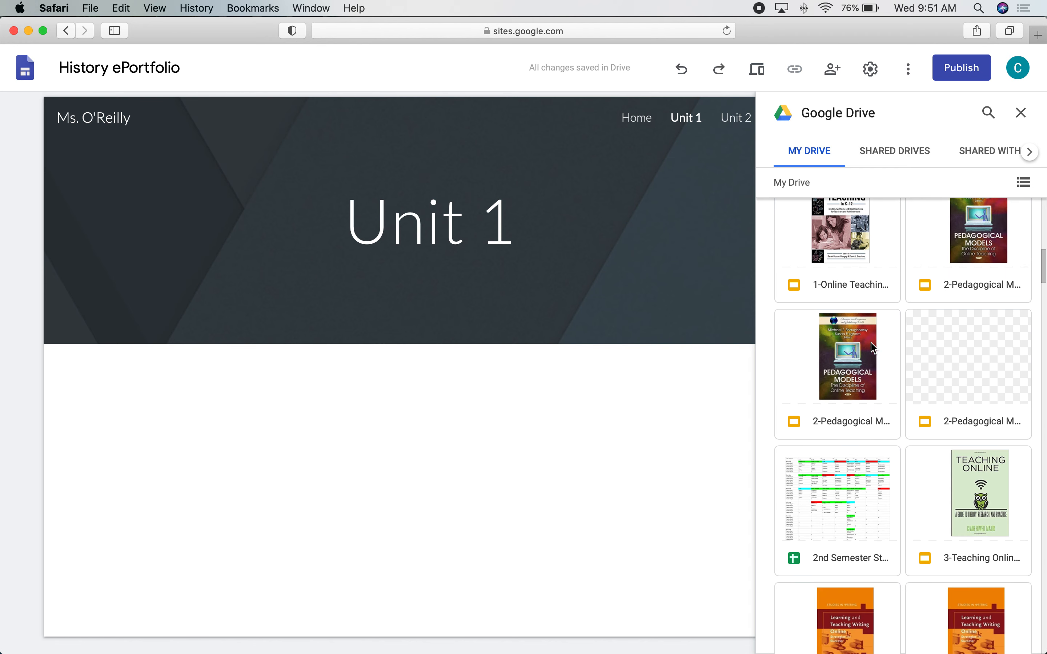
scroll(871, 346, "down", 10)
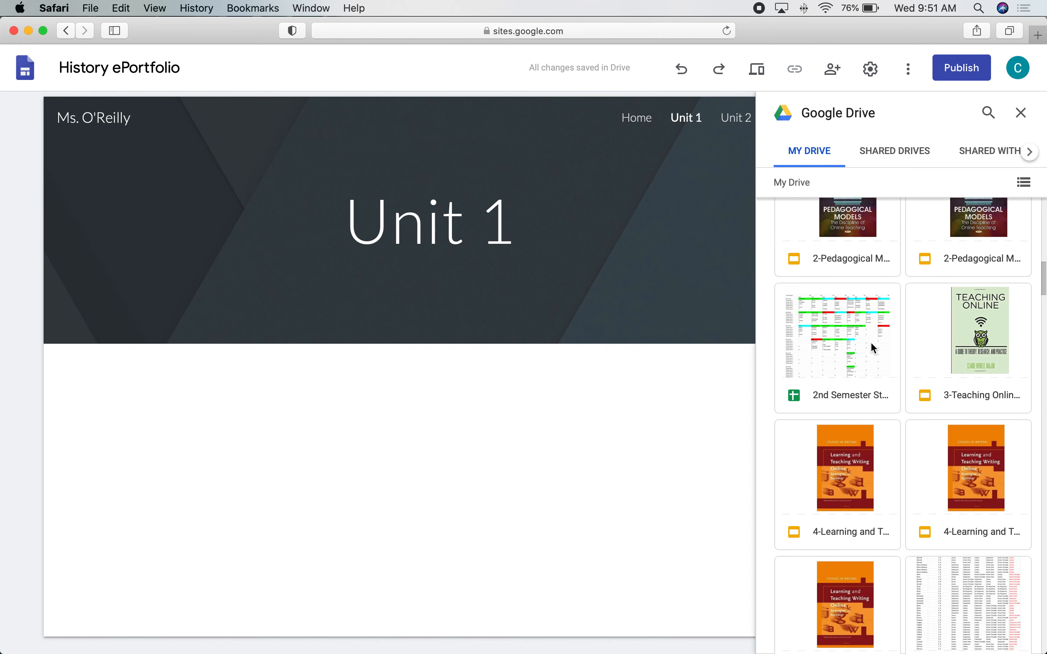
scroll(871, 347, "down", 10)
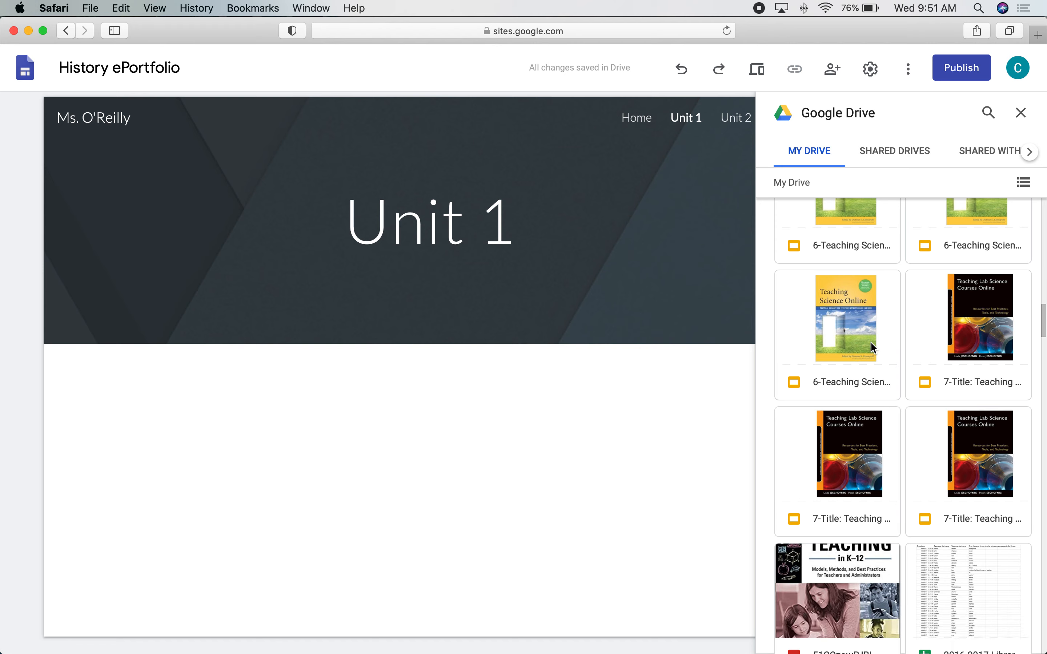
scroll(871, 348, "down", 1)
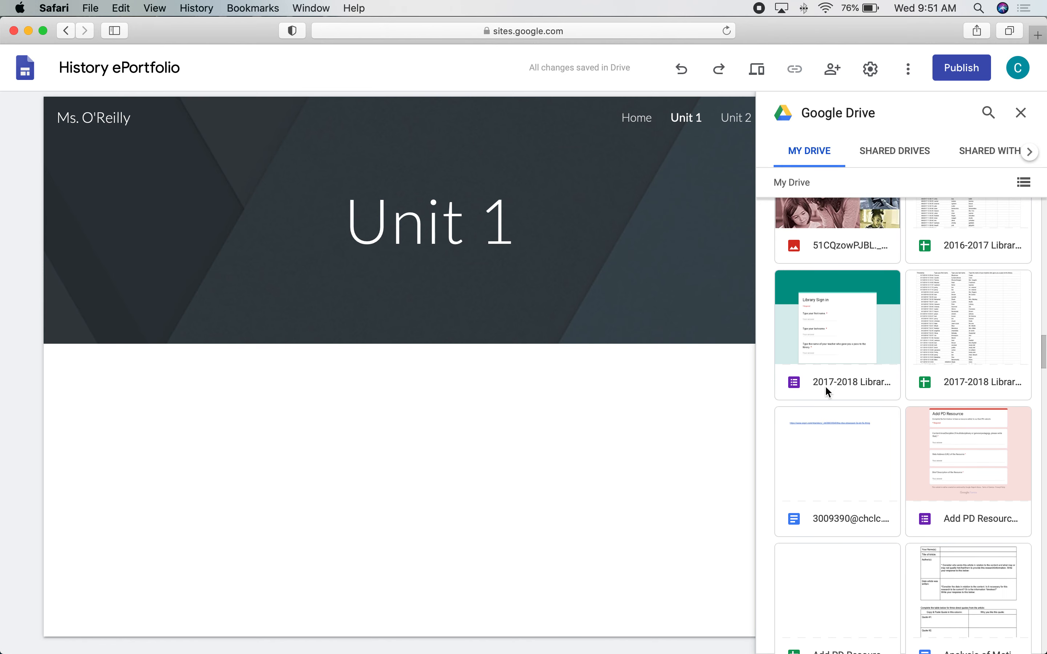
left_click(816, 453)
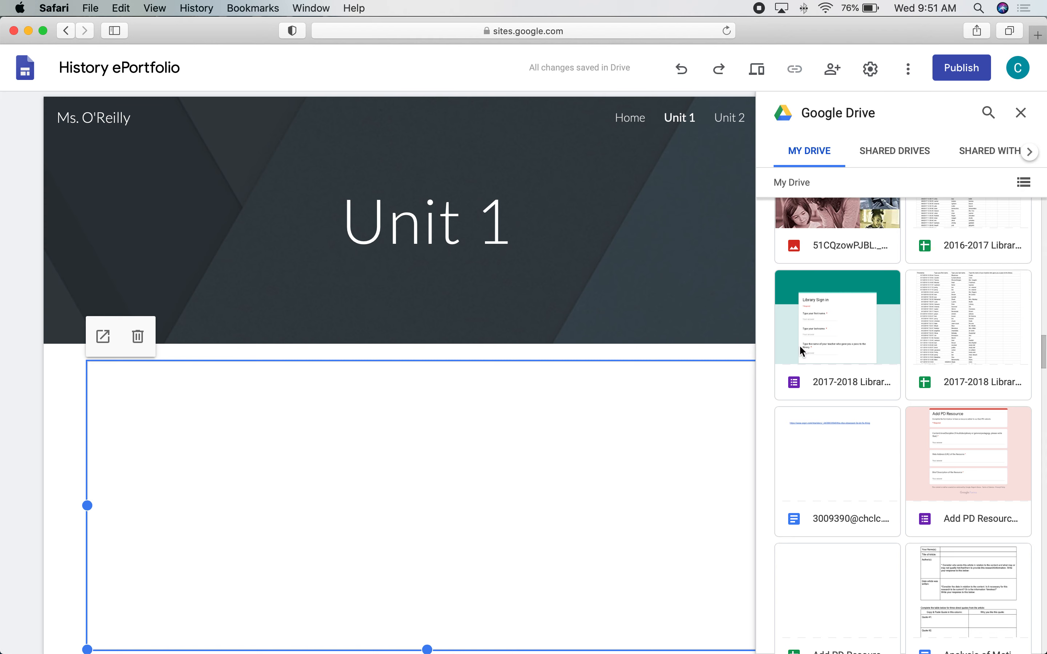
left_click(824, 443)
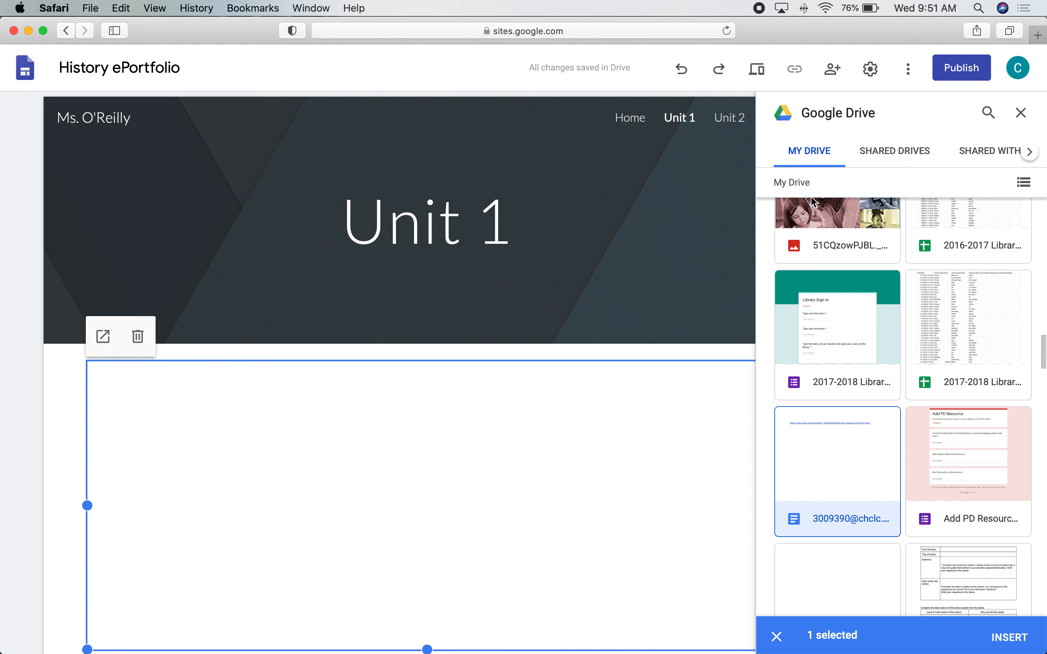
left_click(1021, 113)
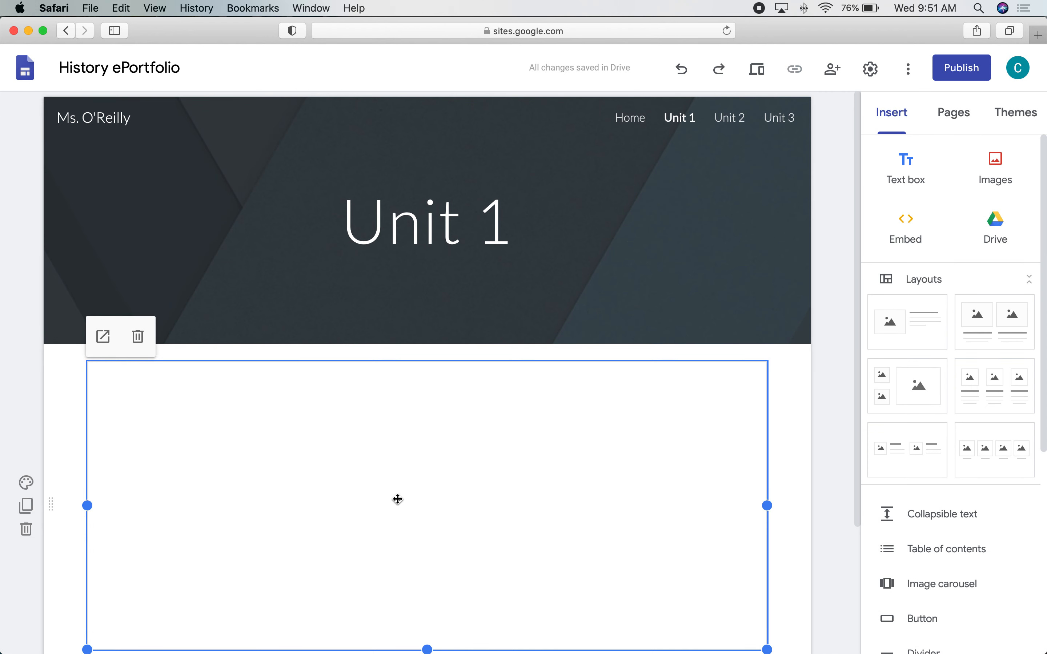
Add a 'See document below:' text box and drag it above the embedded document.
scroll(396, 497, "down", 2)
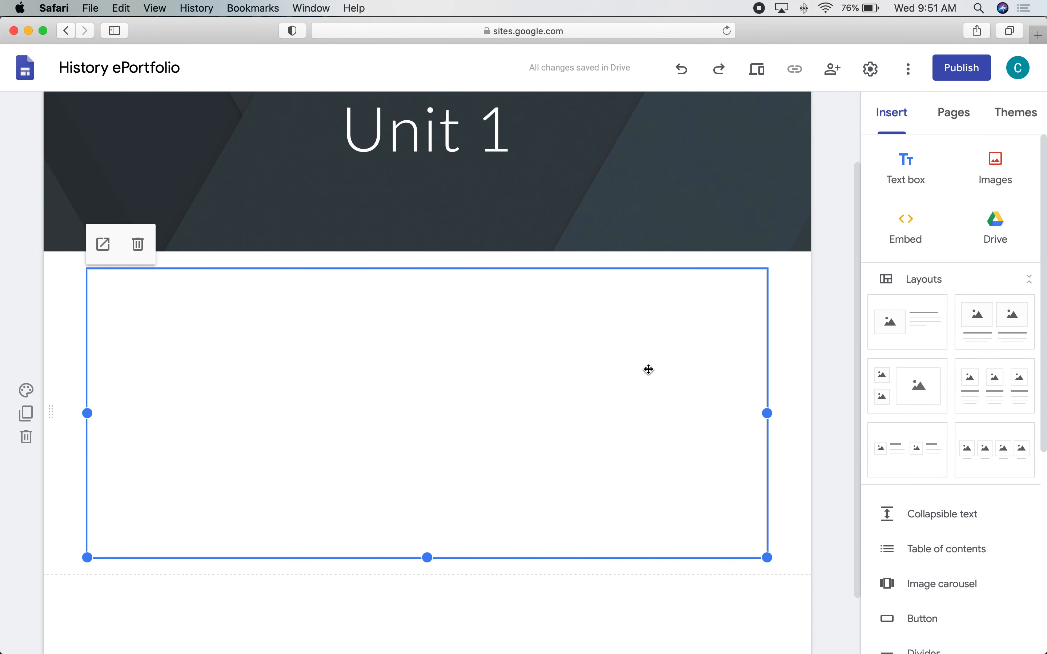
left_click(913, 164)
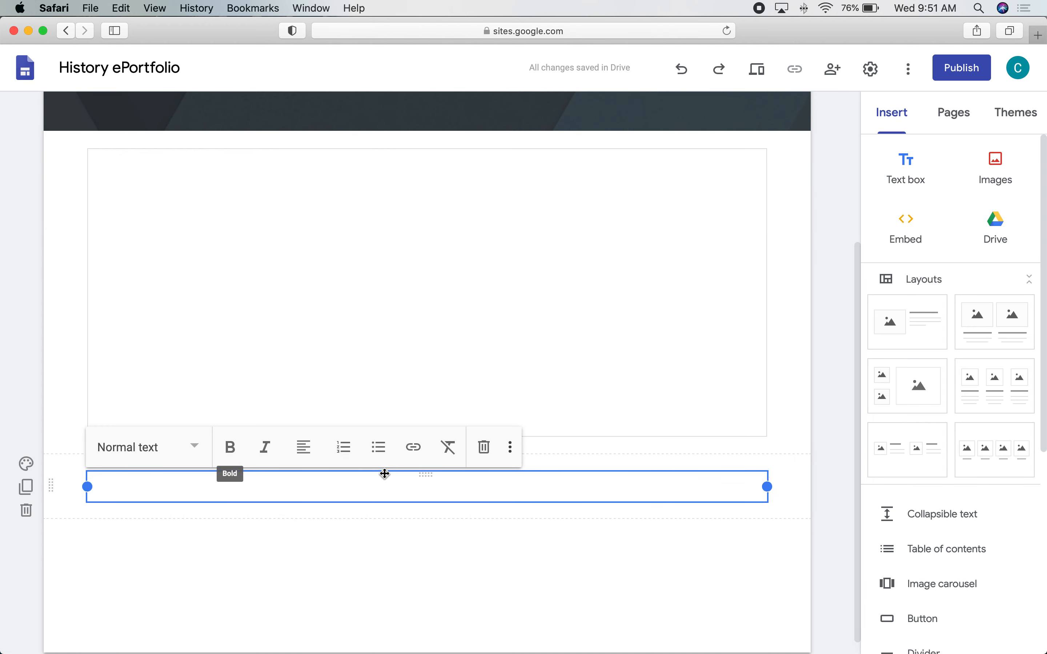
type("See document below:")
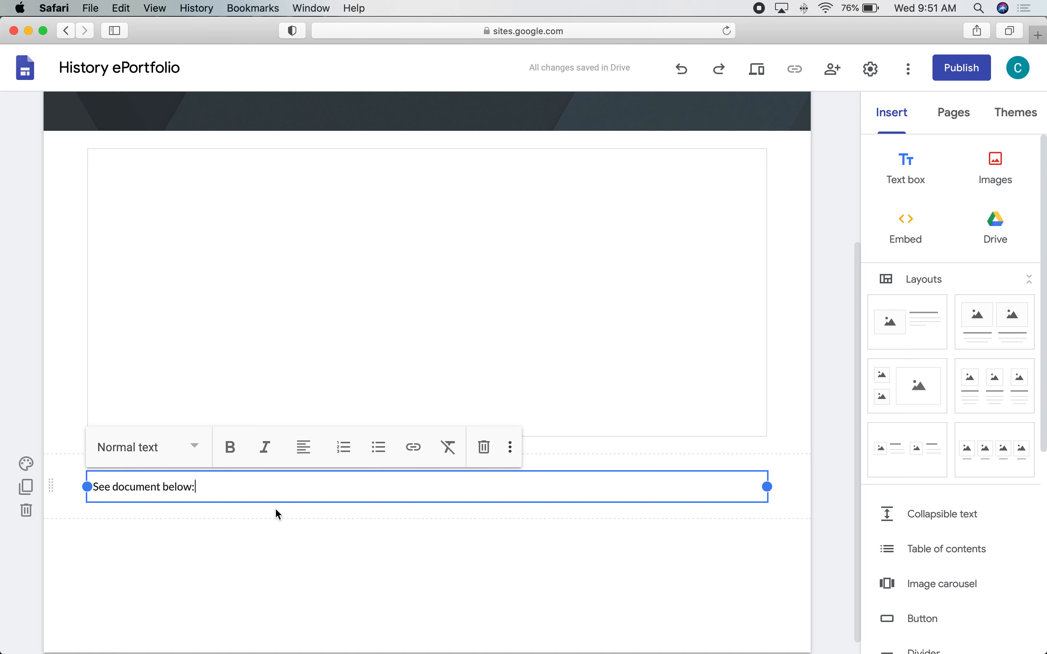
left_click_drag(430, 472, 387, 156)
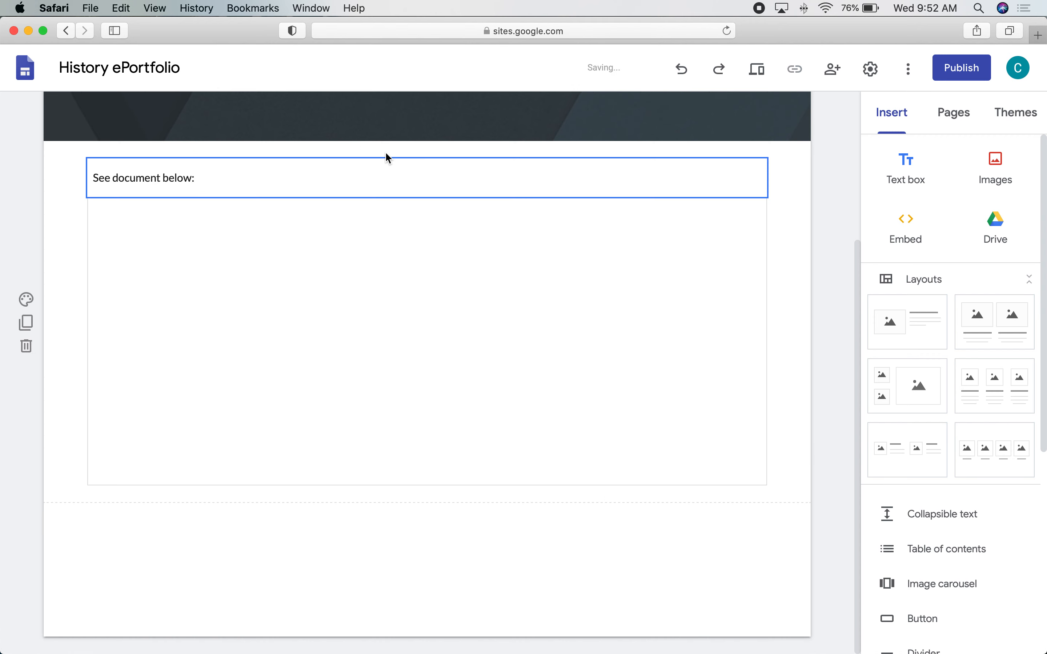
Select the embedded document box again.
left_click(227, 318)
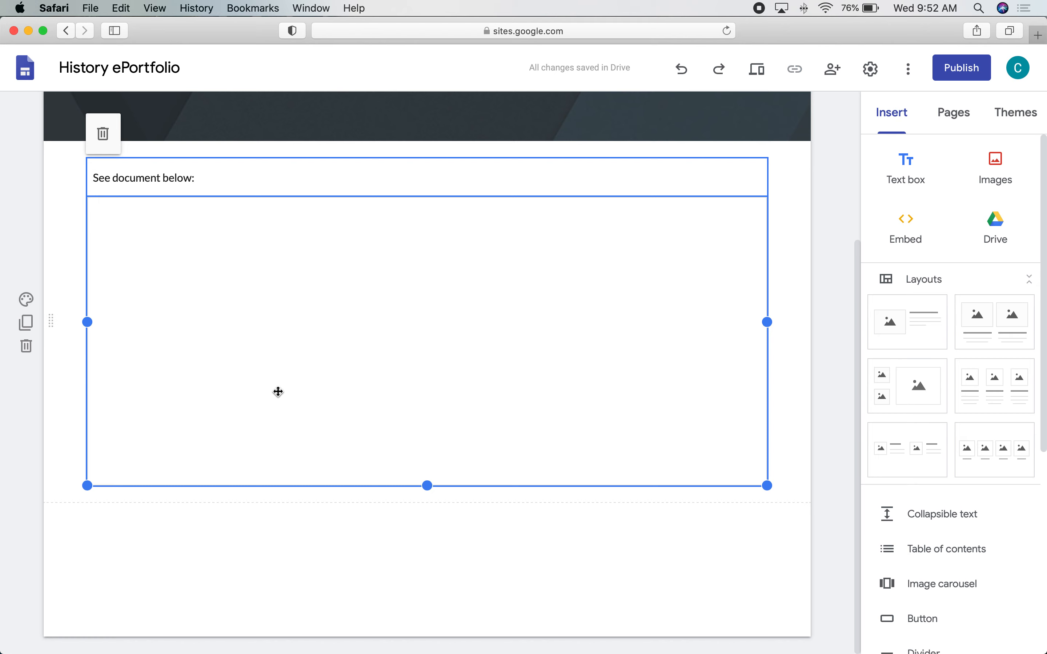
left_click(304, 537)
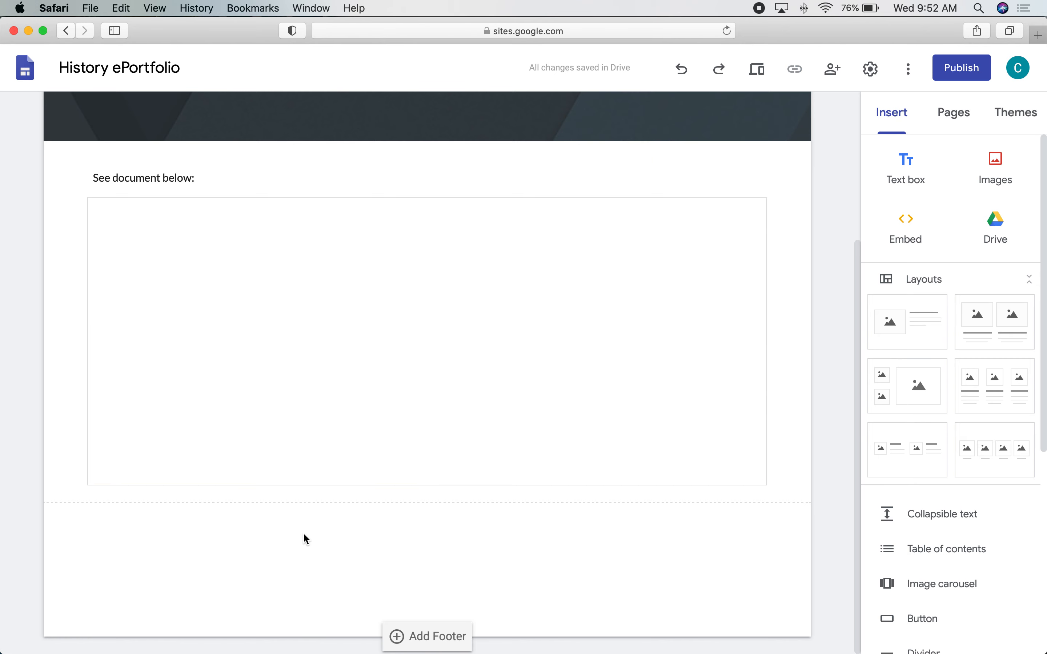
scroll(304, 535, "up", 5)
scroll(305, 536, "down", 3)
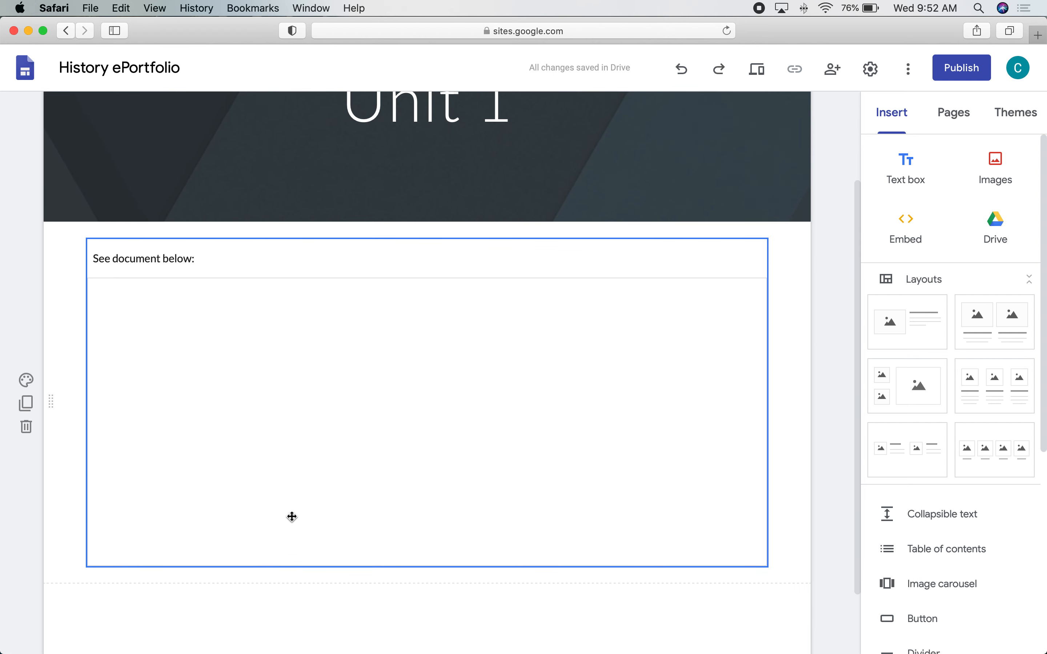
left_click(229, 436)
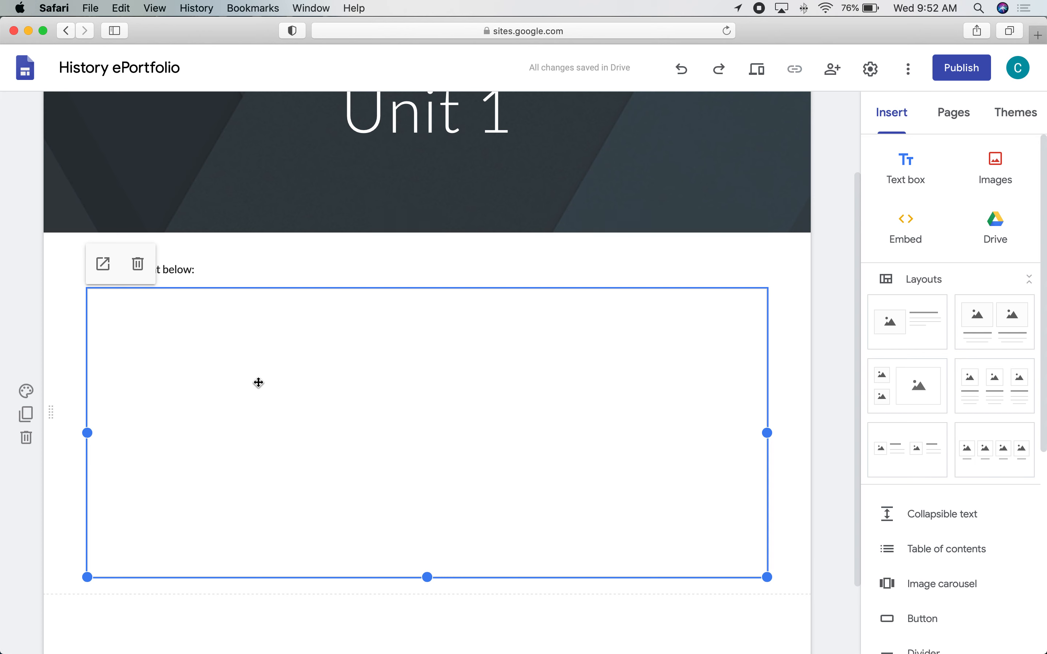
Open the embedded document in its own Google Docs tab.
left_click(199, 372)
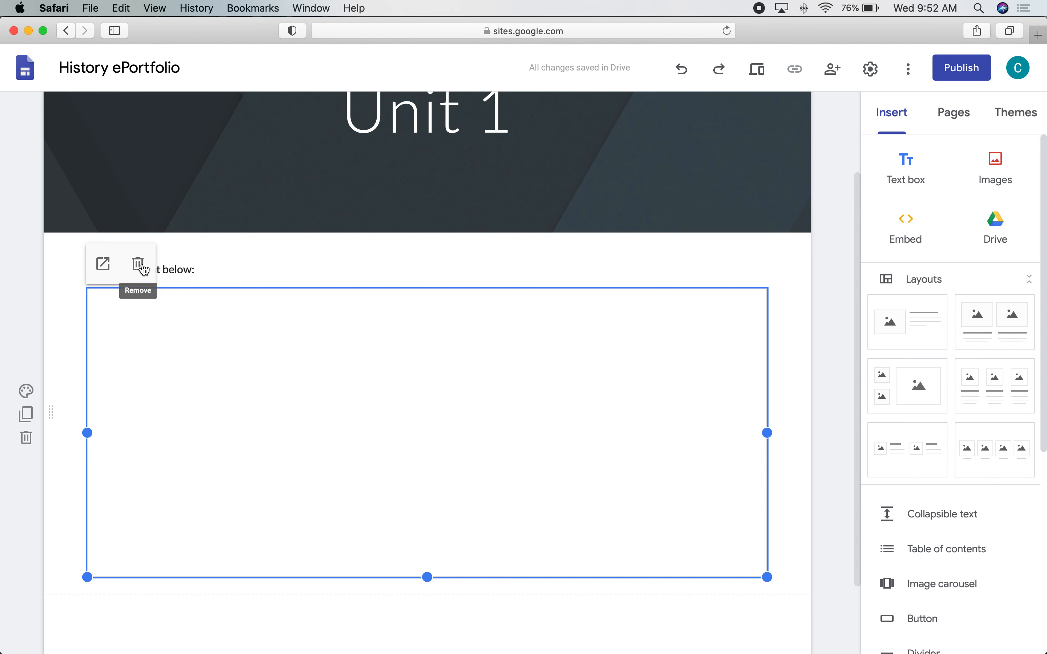
left_click(103, 264)
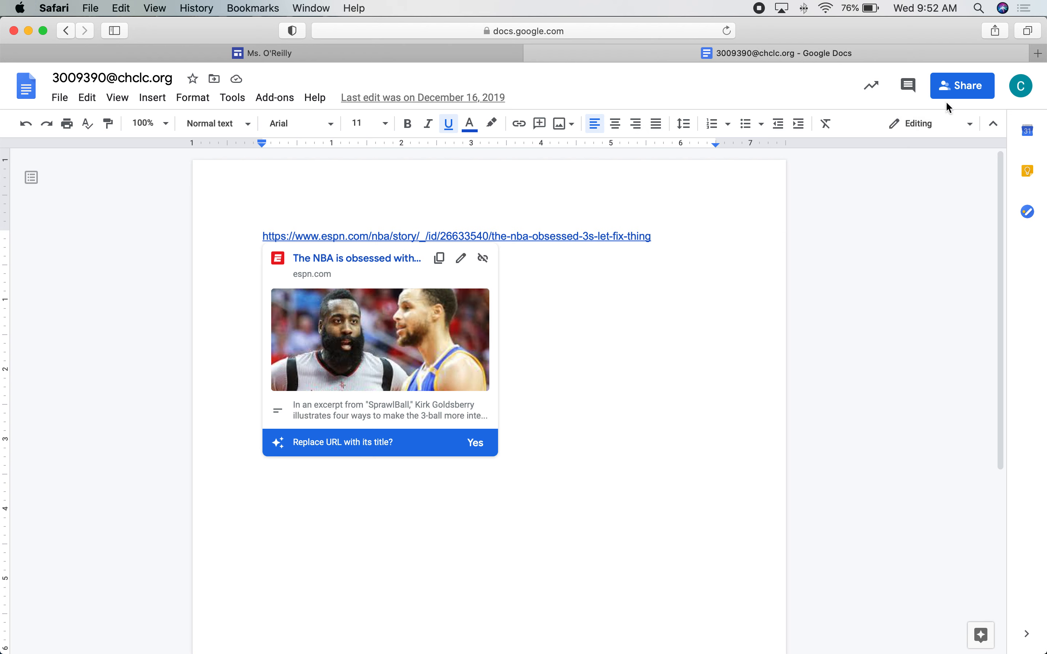
Give BOE TOWNSHIP OF CHERRY HILL viewer access to the doc by link, then close the Docs tab.
left_click(965, 89)
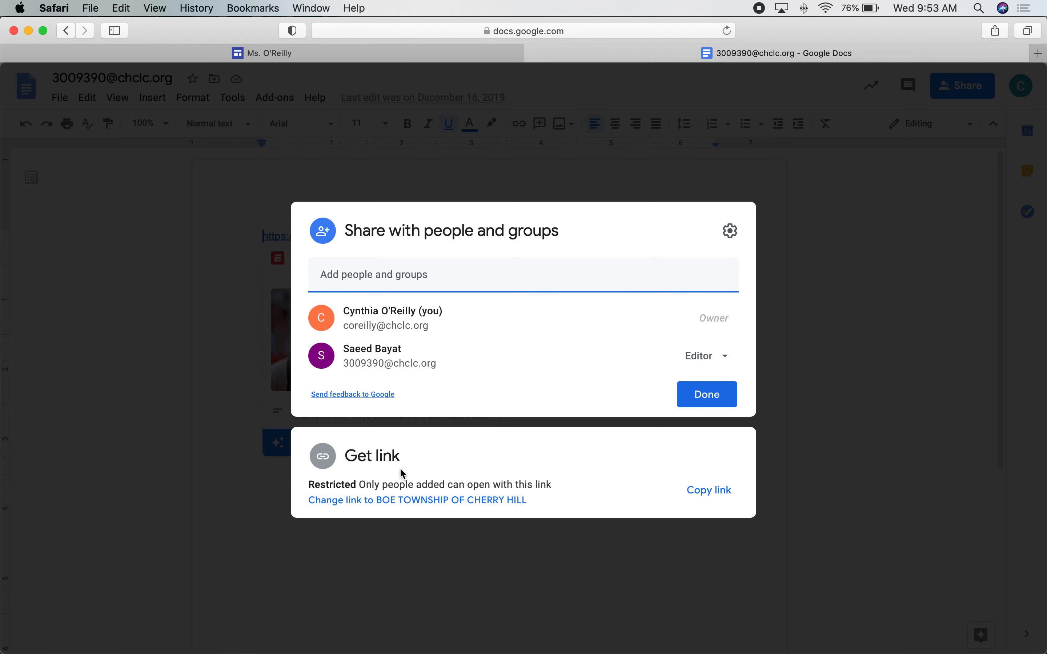
left_click(414, 502)
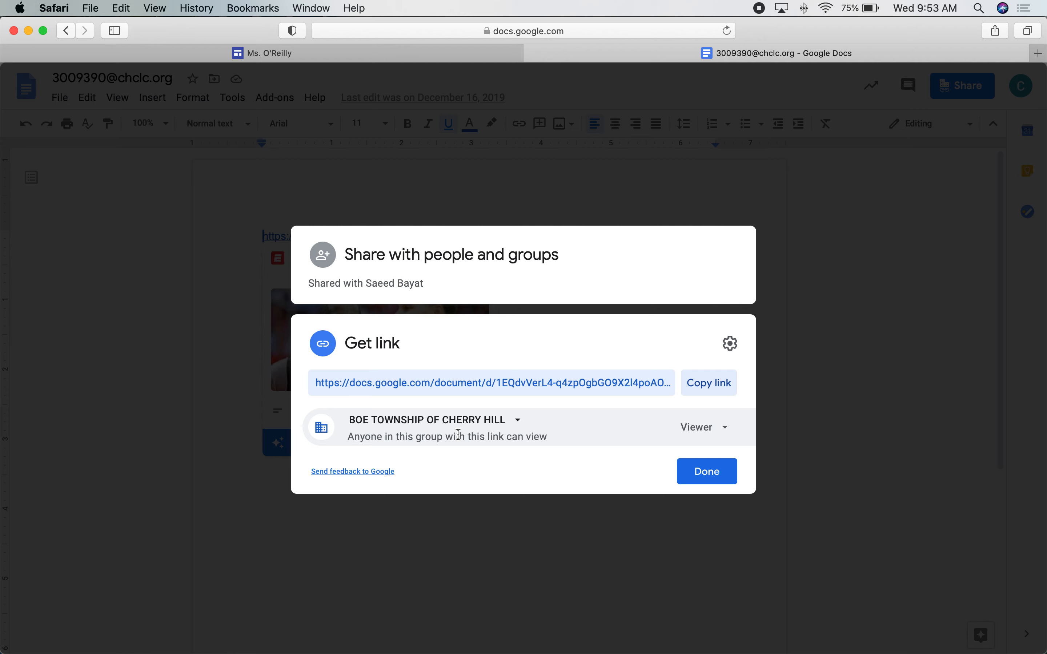
left_click(692, 472)
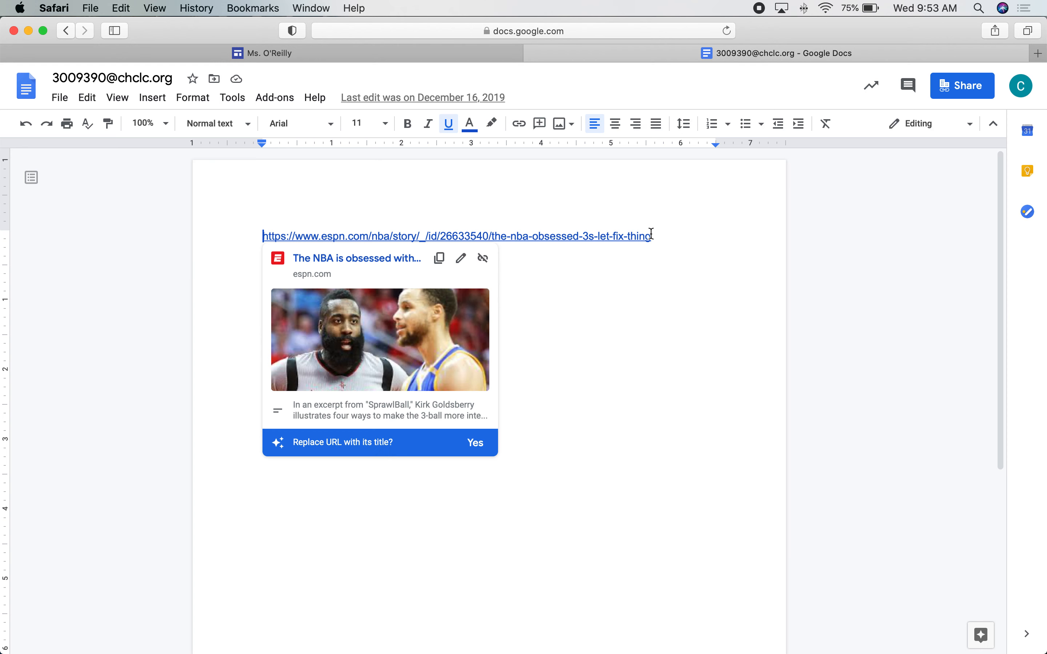
left_click(532, 53)
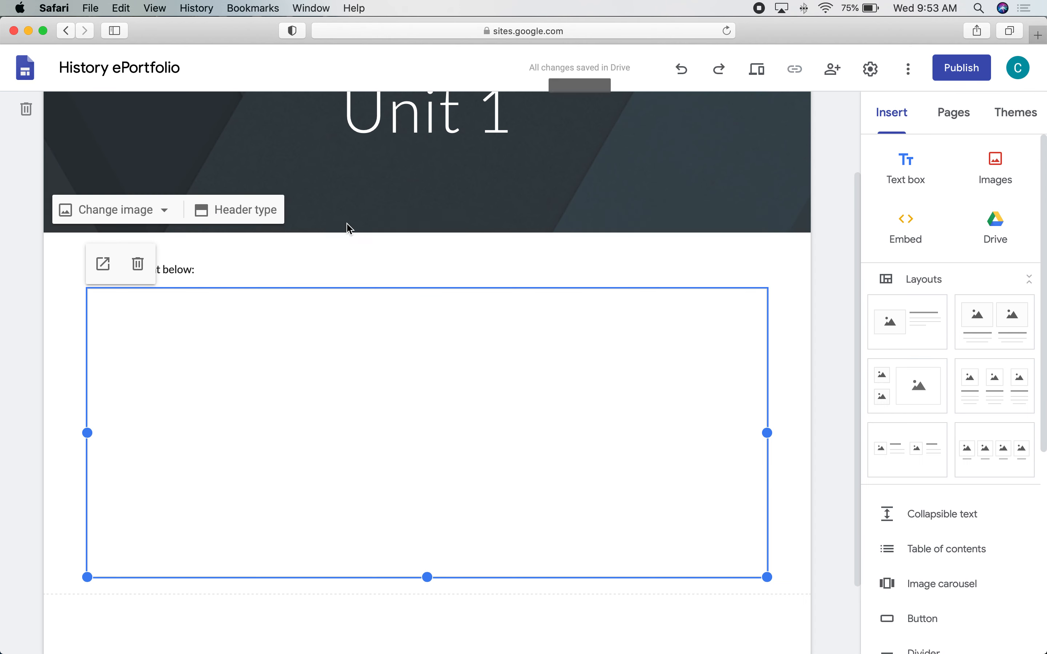
Insert the 'Apps in Google Play Store' Drive document below the first embed.
left_click(216, 620)
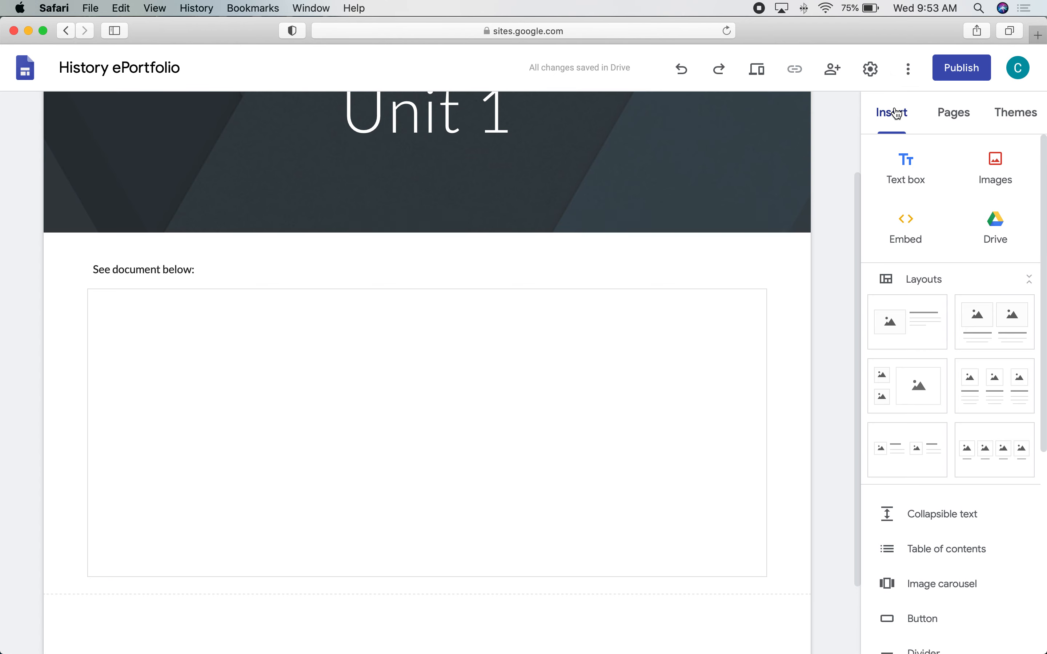
left_click(994, 224)
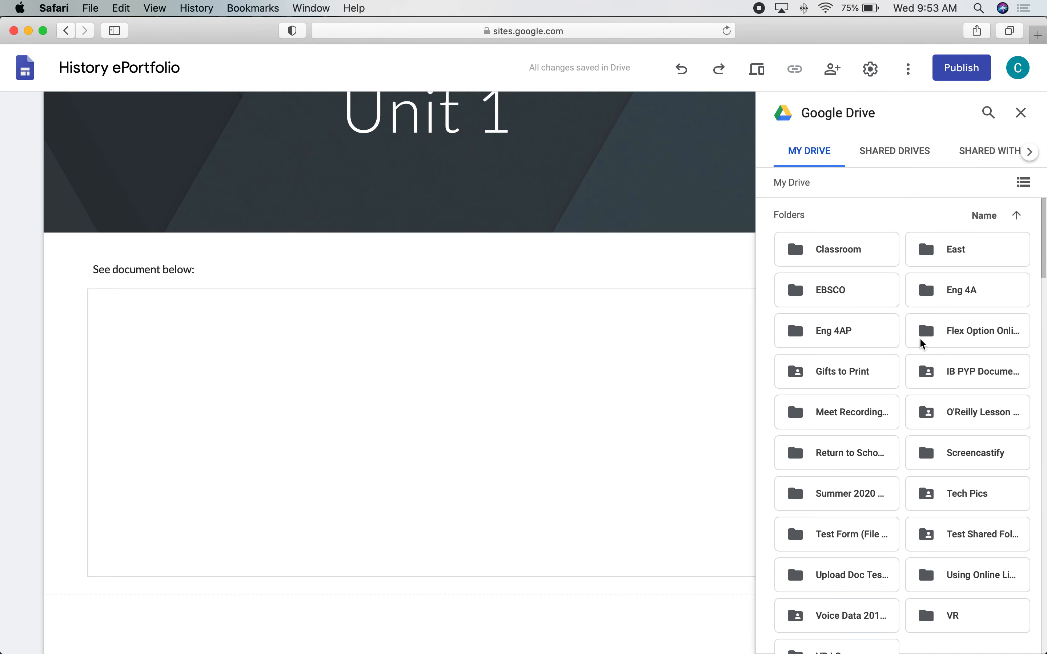
scroll(923, 344, "down", 15)
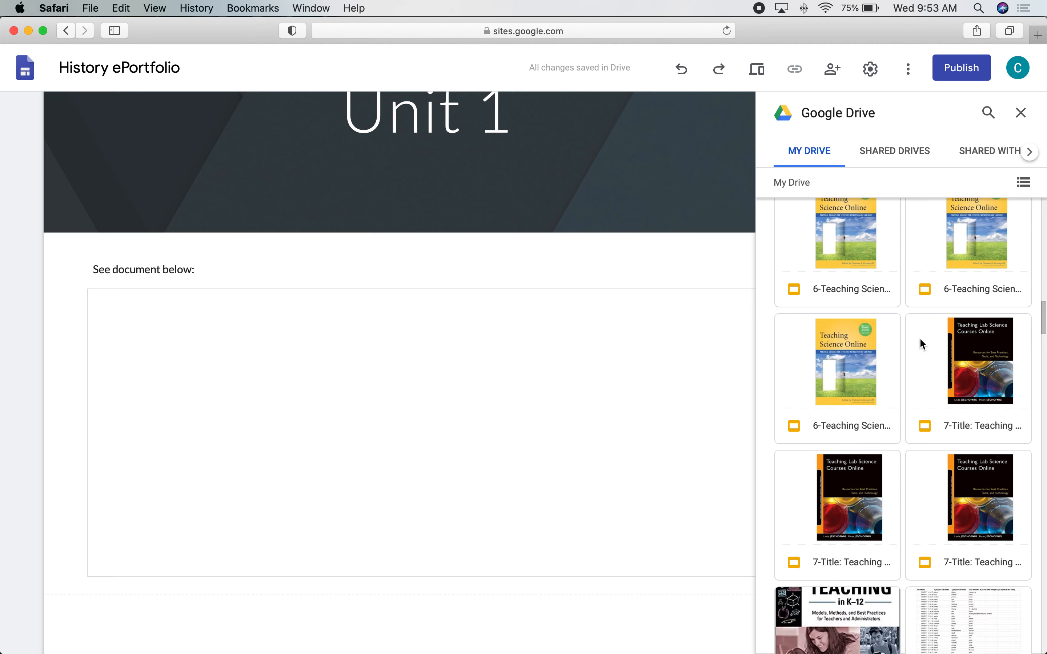
scroll(919, 337, "down", 15)
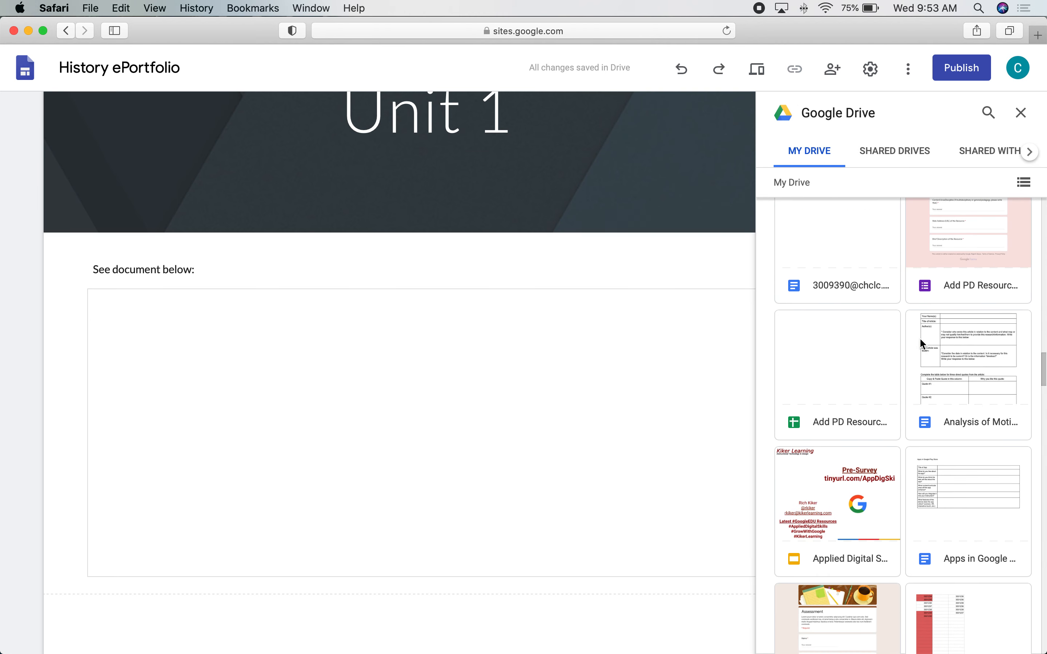
scroll(920, 337, "down", 3)
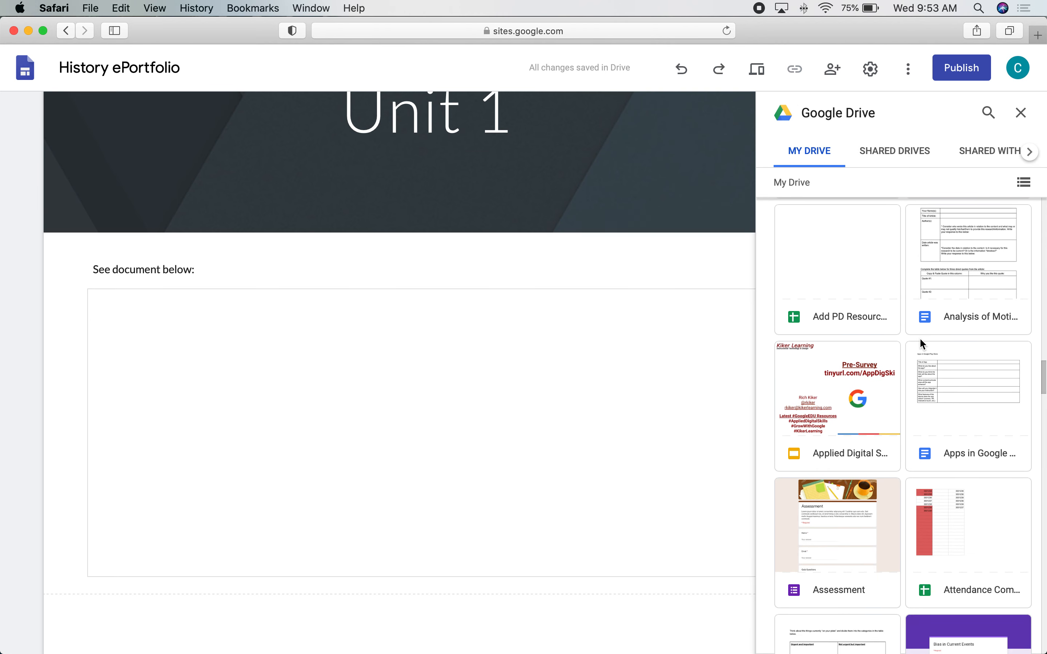
double_click(979, 397)
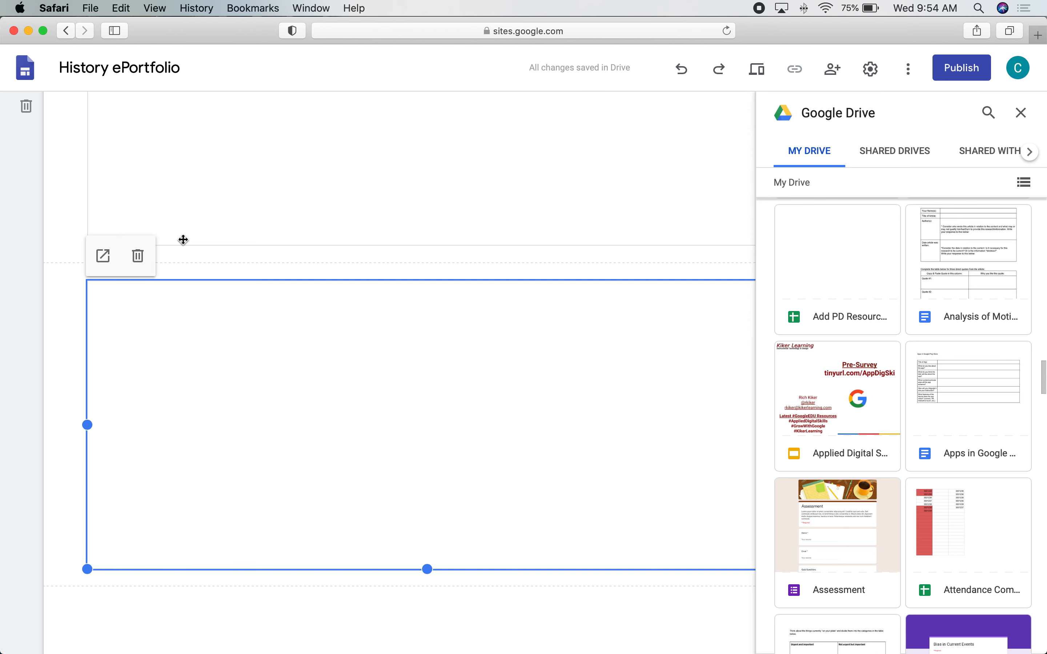
Give BOE TOWNSHIP OF CHERRY HILL viewer link access to 'Apps in Google Play Store', then preview Unit 1.
left_click(103, 258)
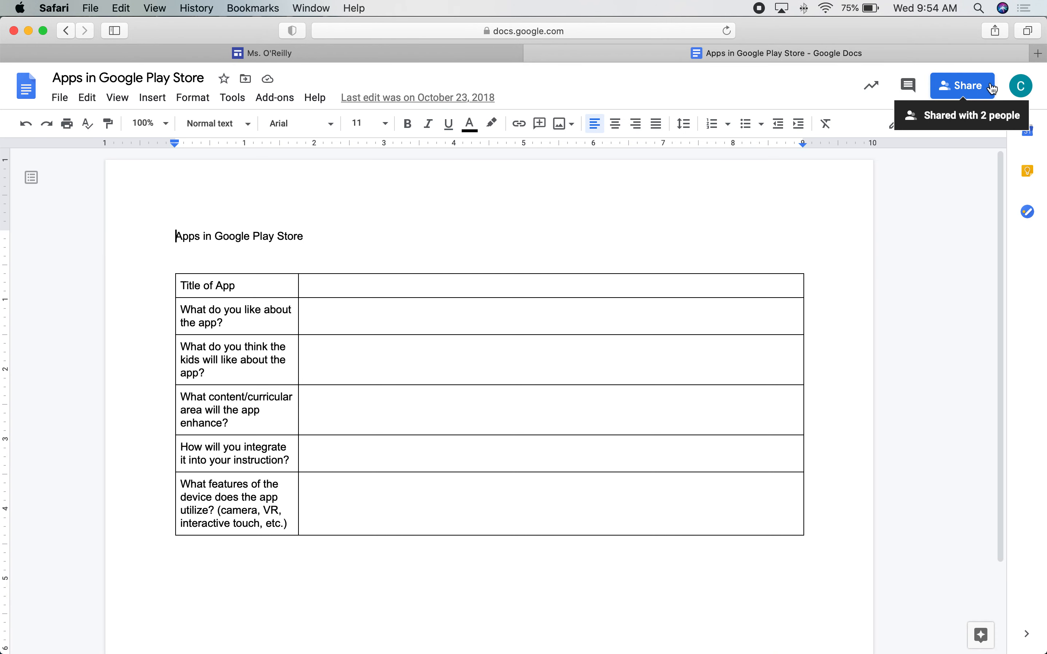
left_click(953, 92)
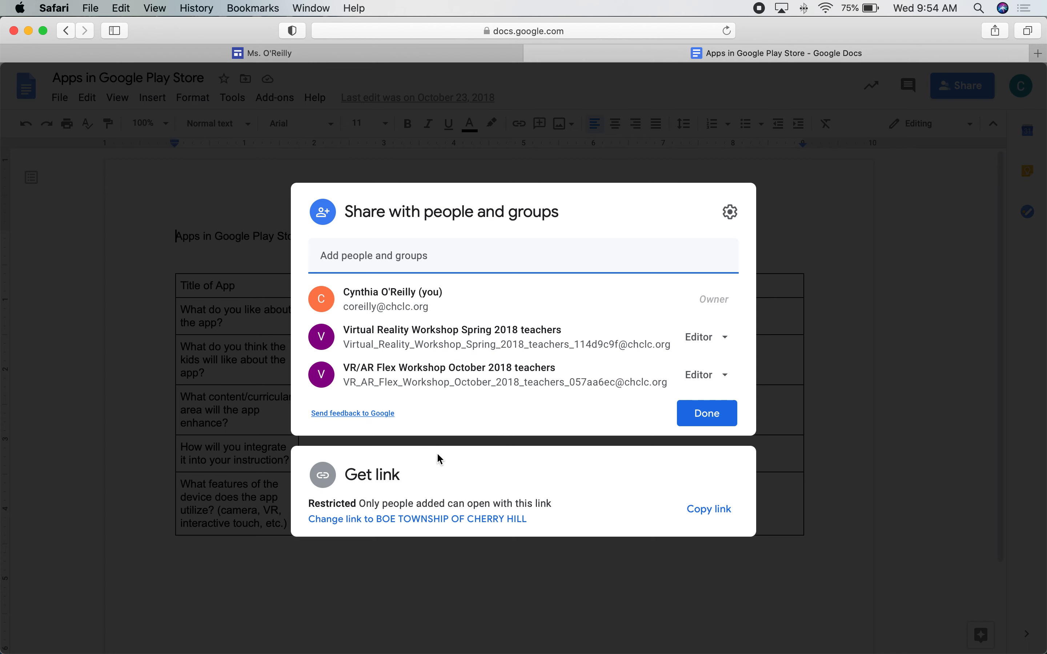
left_click(403, 525)
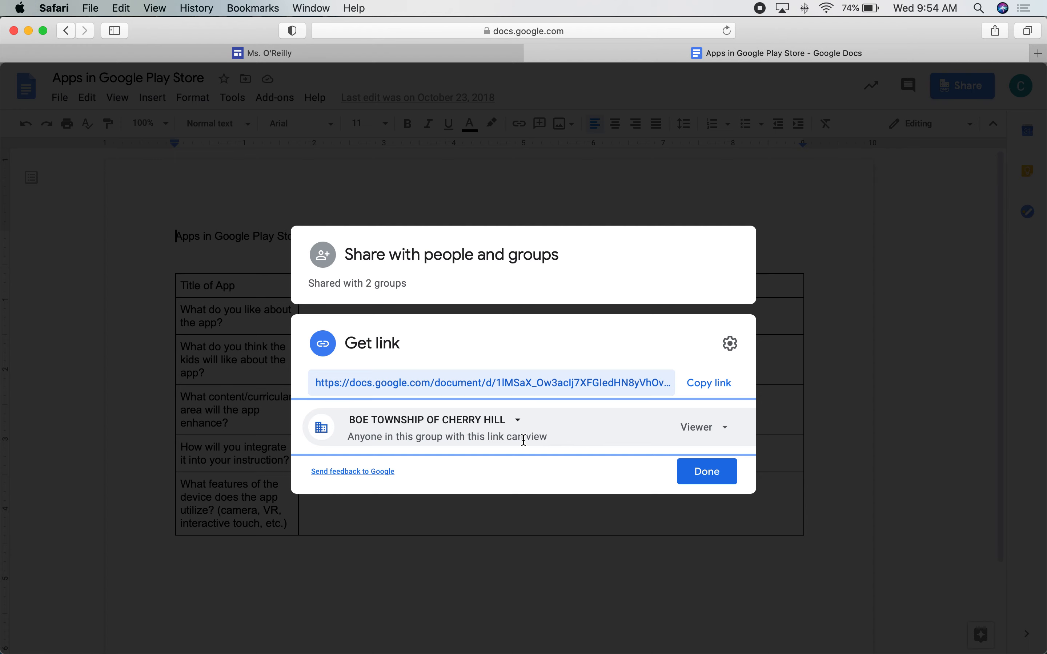
left_click(716, 478)
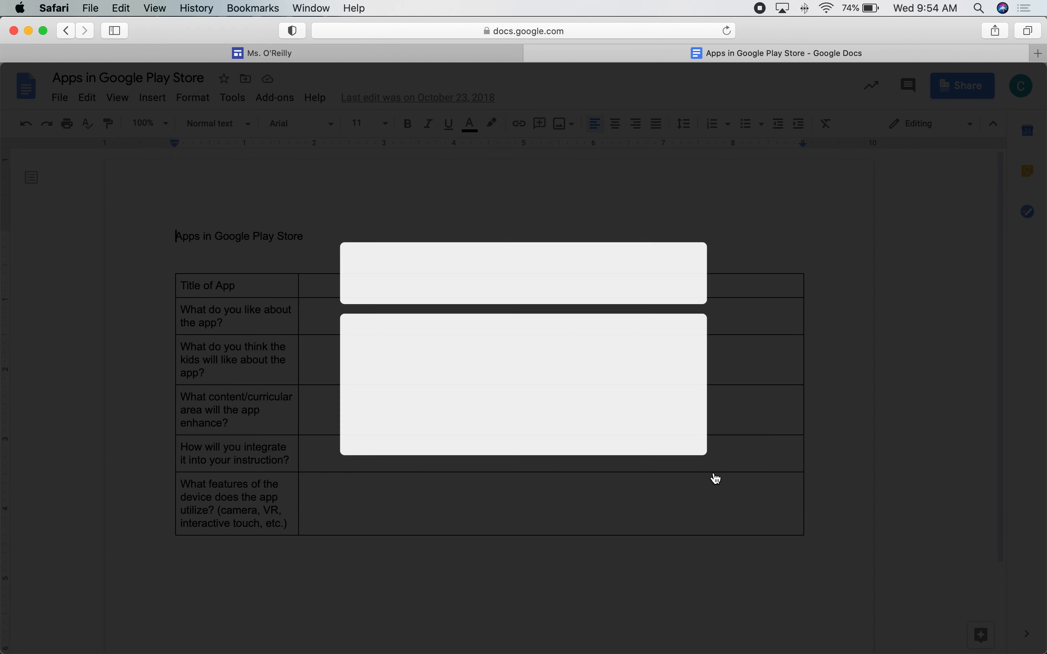
left_click(533, 54)
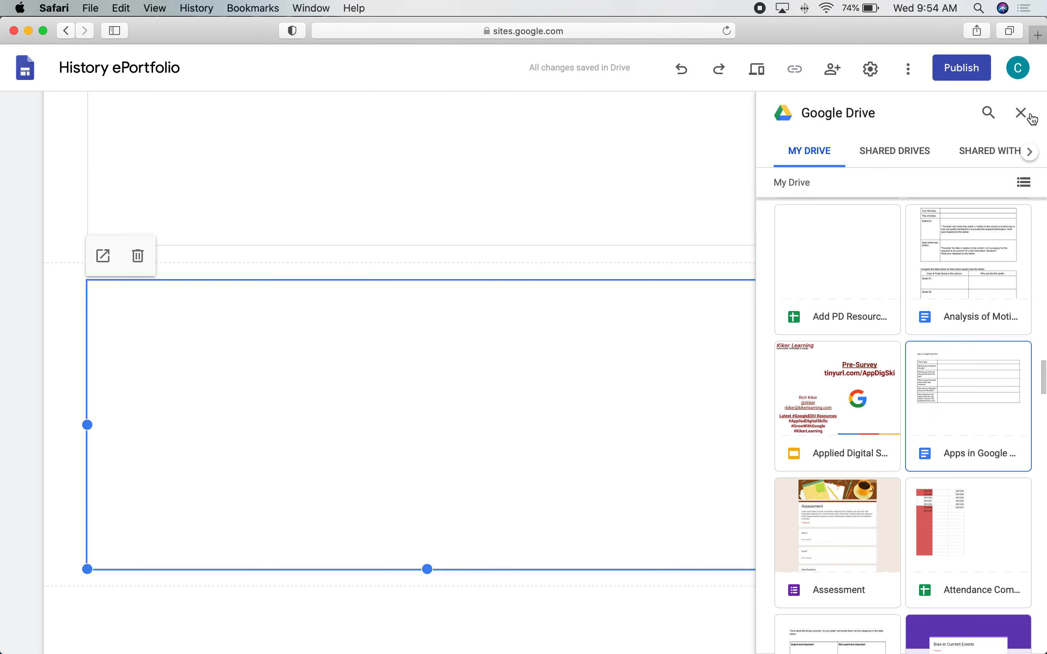
left_click(1019, 112)
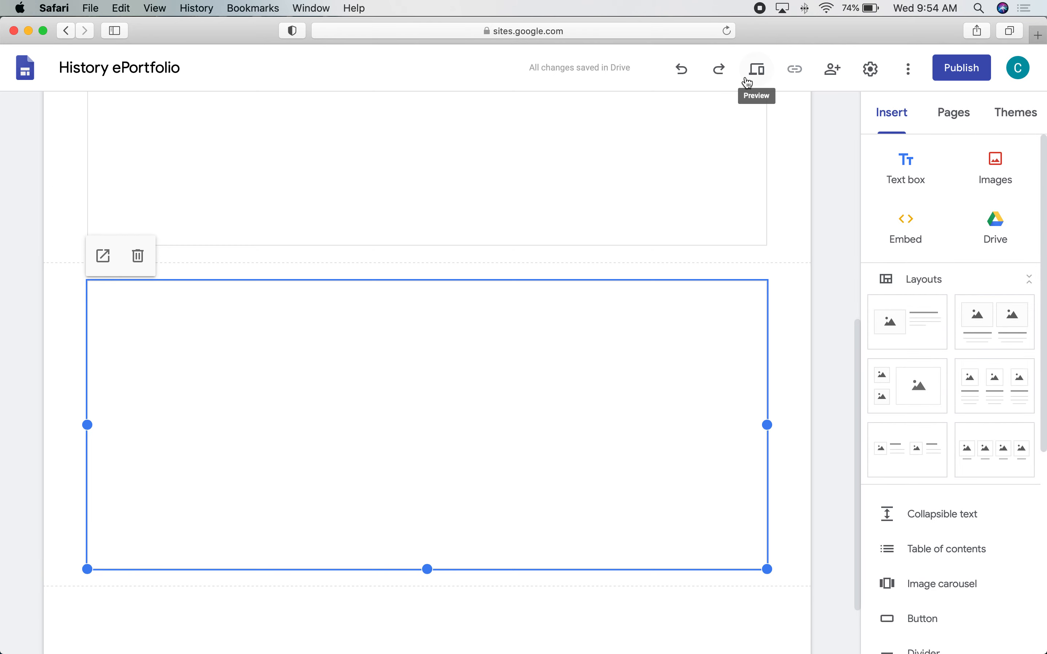
left_click(760, 74)
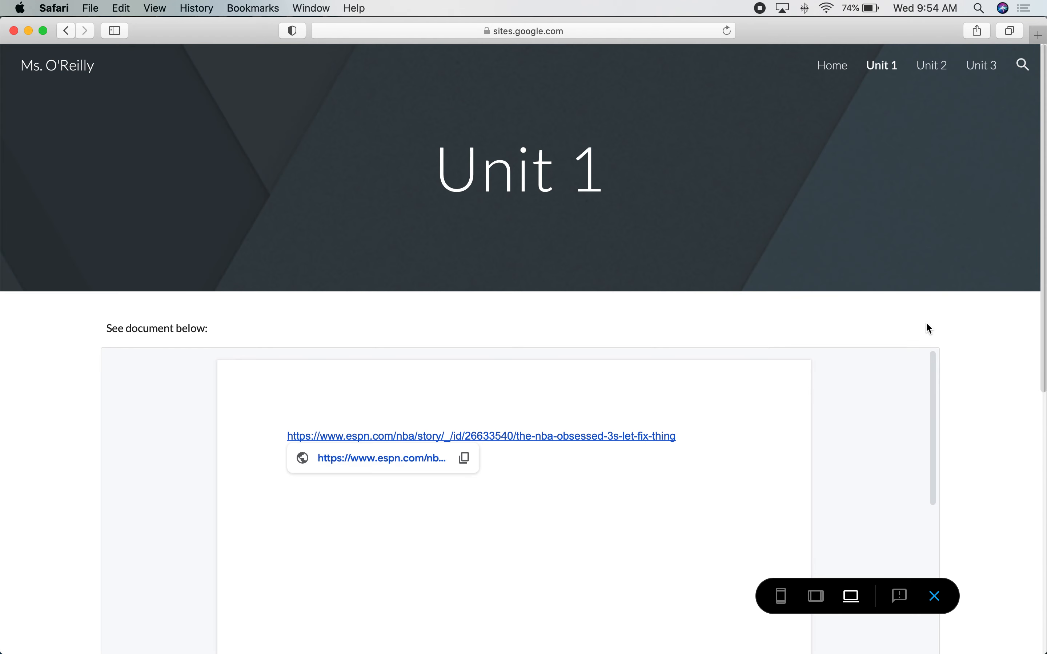
Scroll through the Unit 1 preview to check that both embedded documents render.
scroll(977, 334, "down", 10)
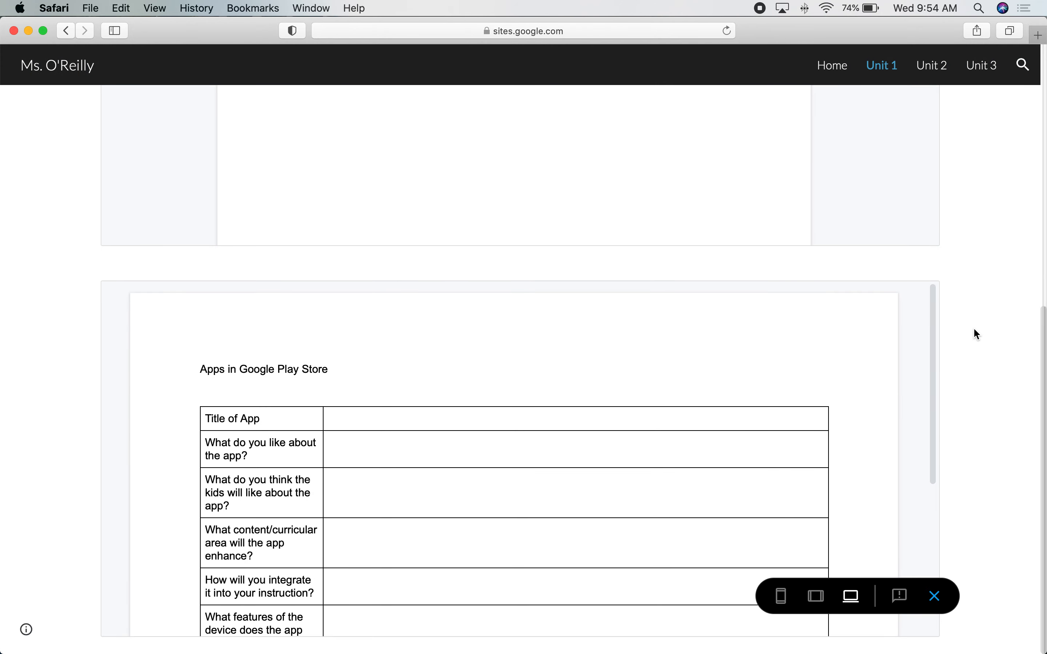
scroll(785, 358, "down", 6)
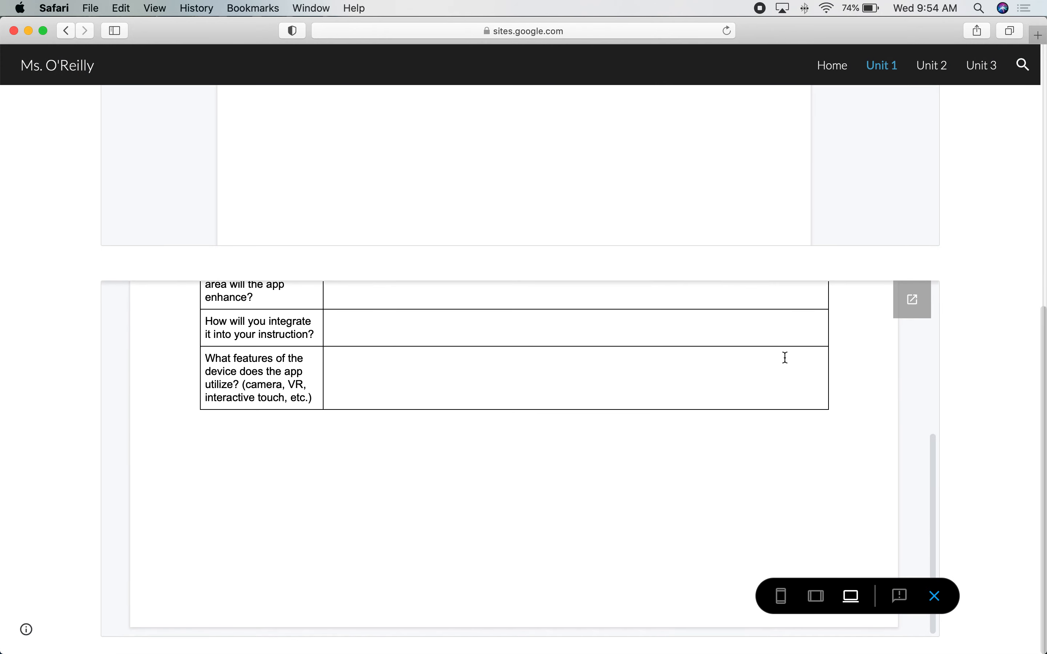
scroll(785, 358, "up", 6)
scroll(785, 359, "up", 10)
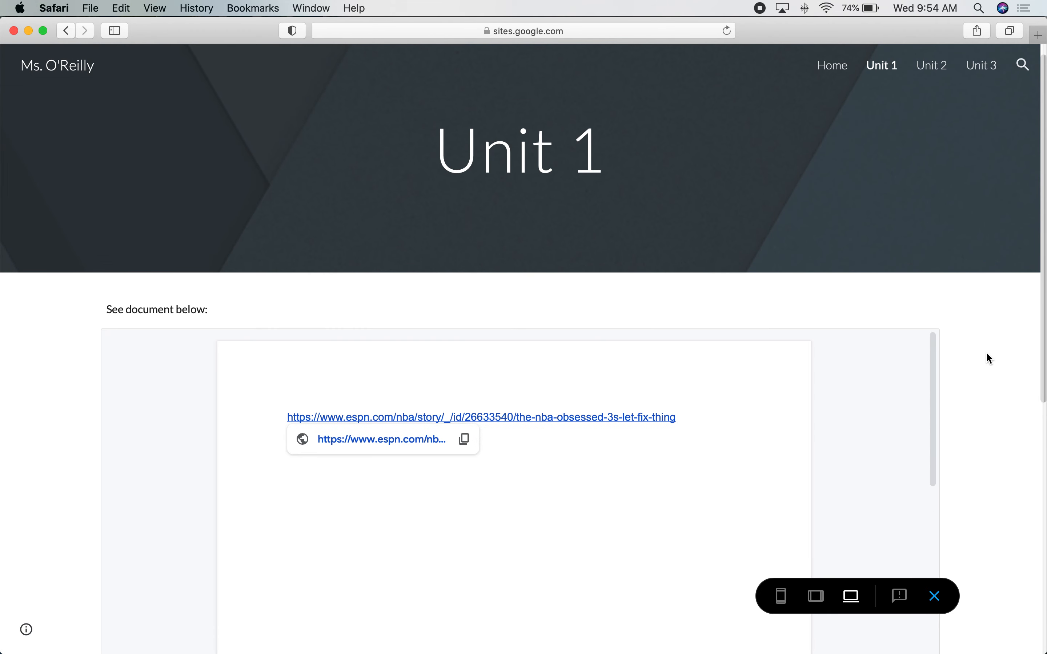
scroll(988, 354, "down", 2)
scroll(986, 354, "down", 5)
scroll(986, 354, "up", 10)
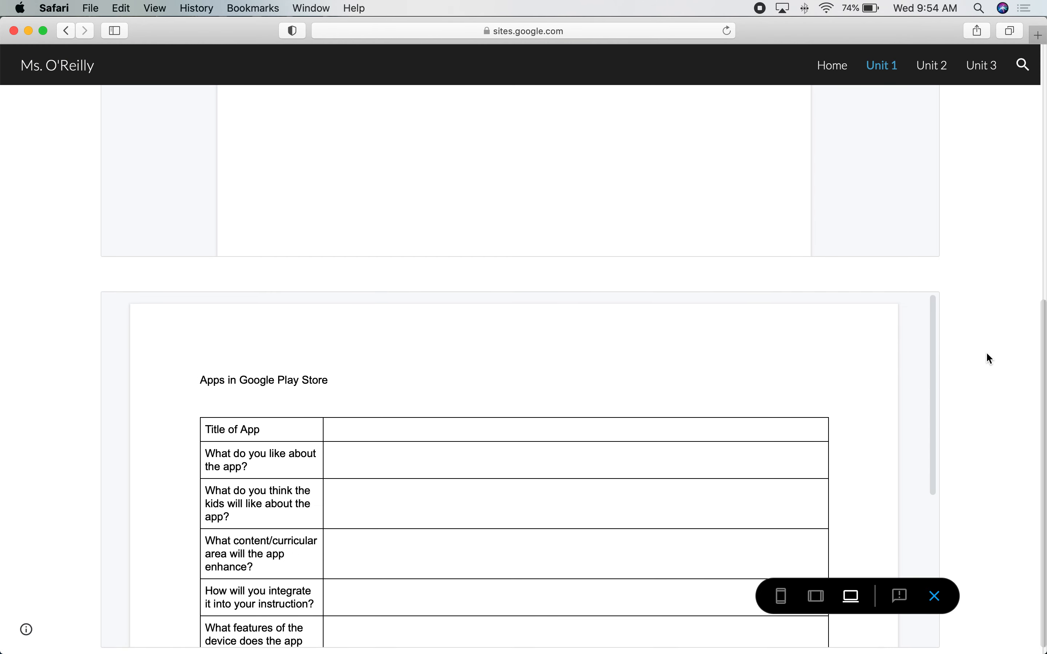
scroll(986, 354, "down", 5)
scroll(987, 358, "down", 3)
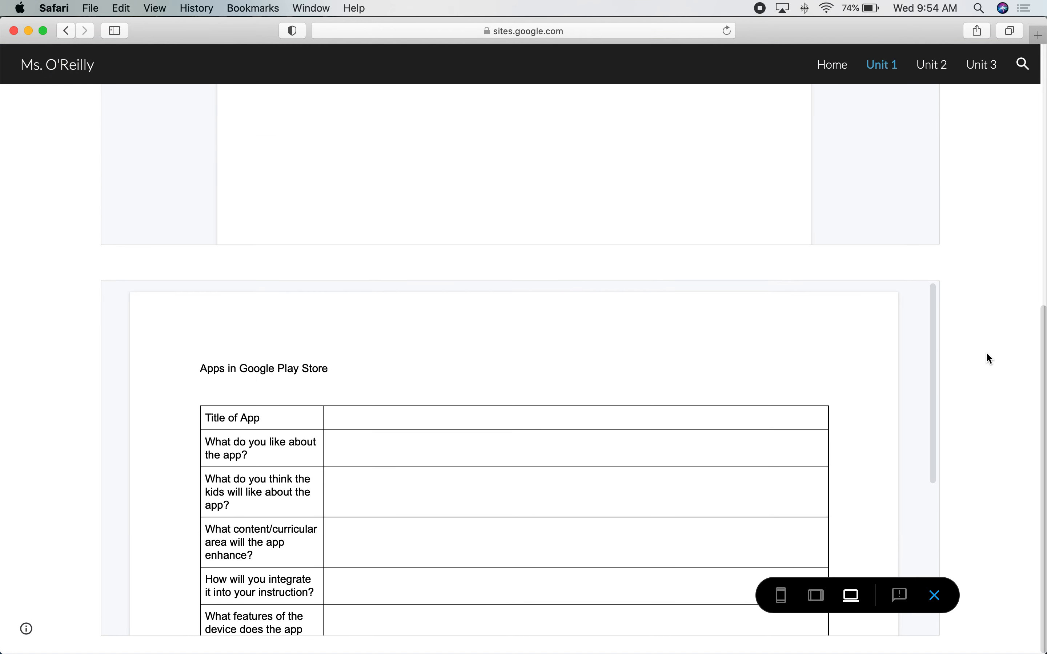
scroll(987, 357, "up", 10)
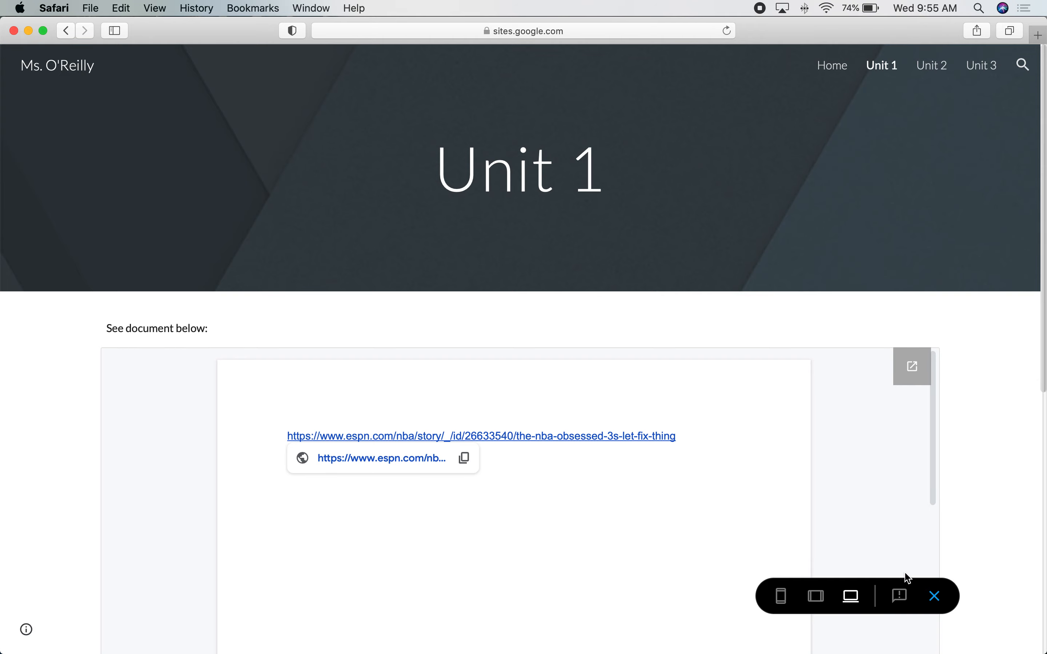
Exit the preview and open the Home page in the editor.
left_click(935, 596)
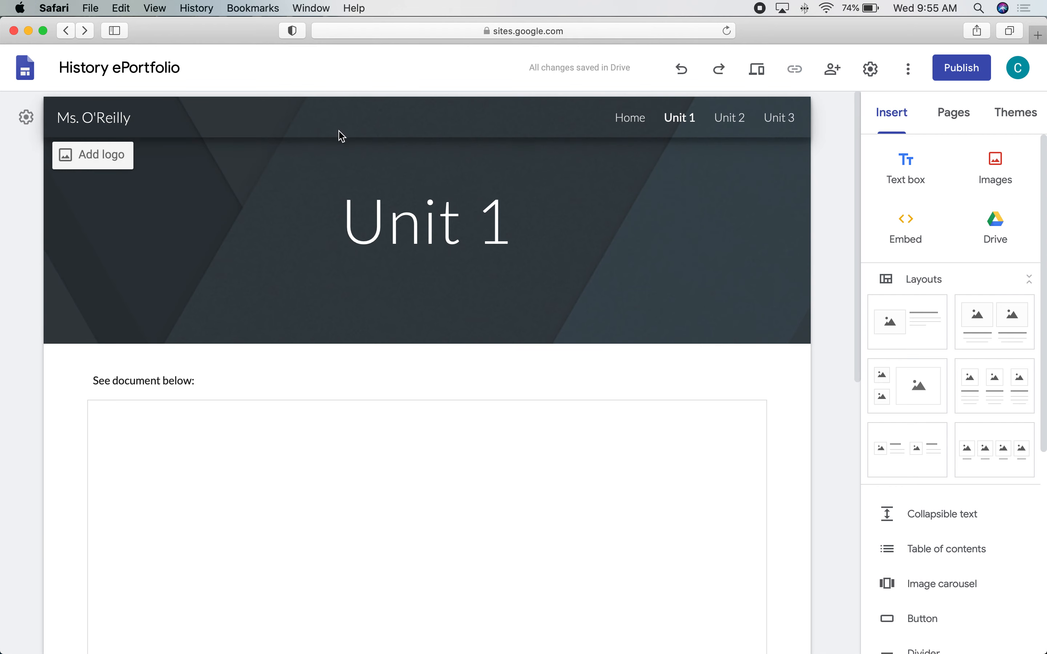
left_click(632, 121)
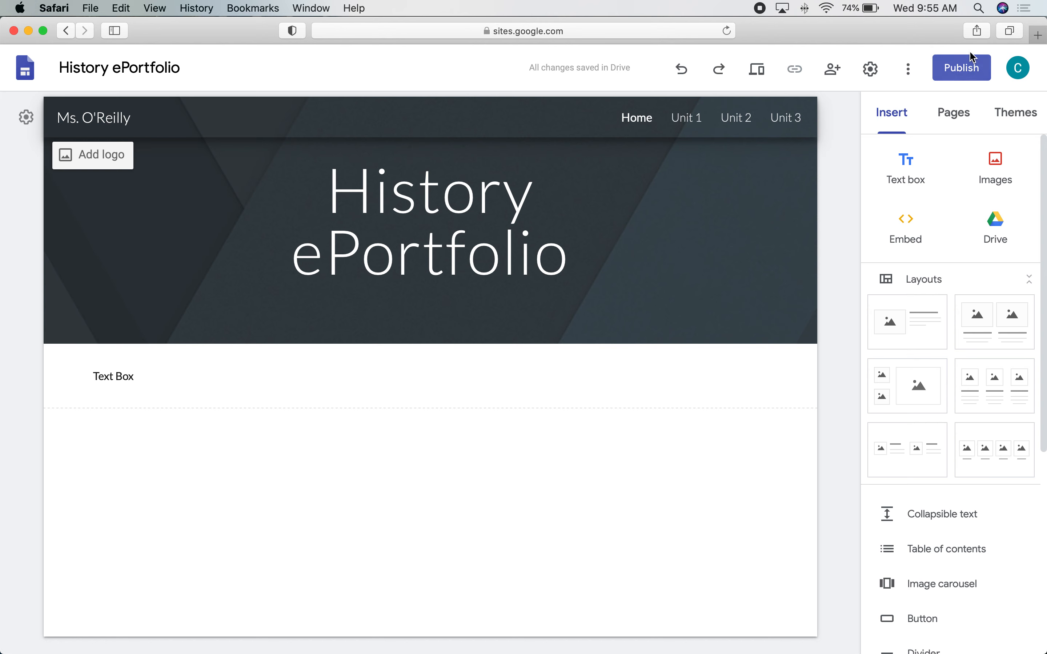
Enter a web address ending in historyeportfolio in the Publish dialog and open viewer settings.
left_click(963, 71)
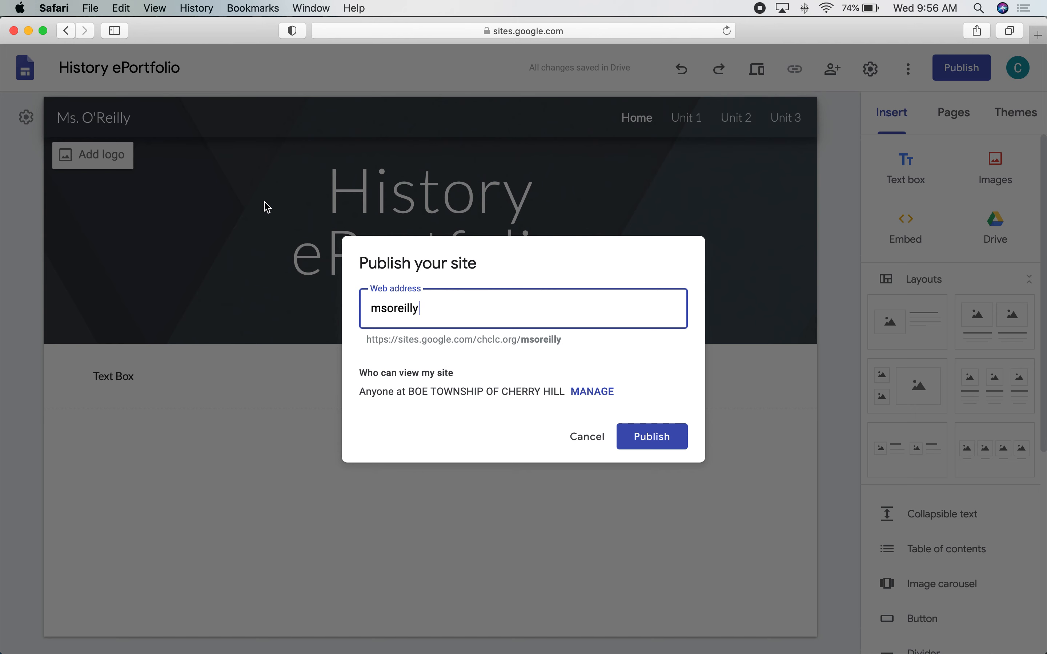
key("BackSpace")
key("BackSpace")
key("BackSpace")
key("BackSpace")
key("BackSpace")
key("BackSpace")
key("BackSpace")
key("BackSpace")
key("BackSpace")
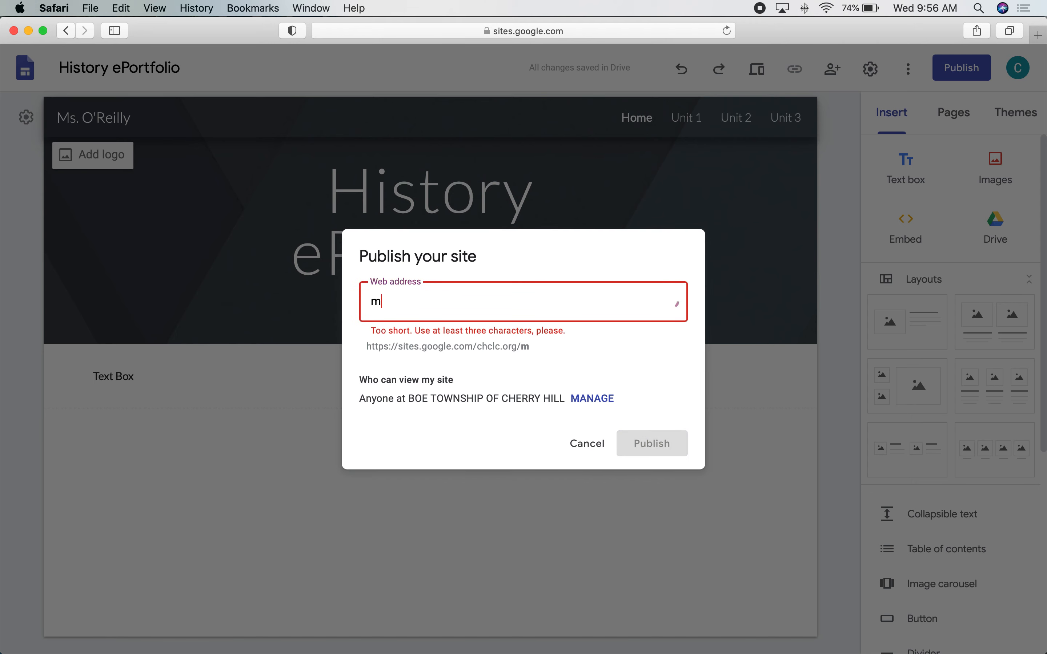
type("oreilly")
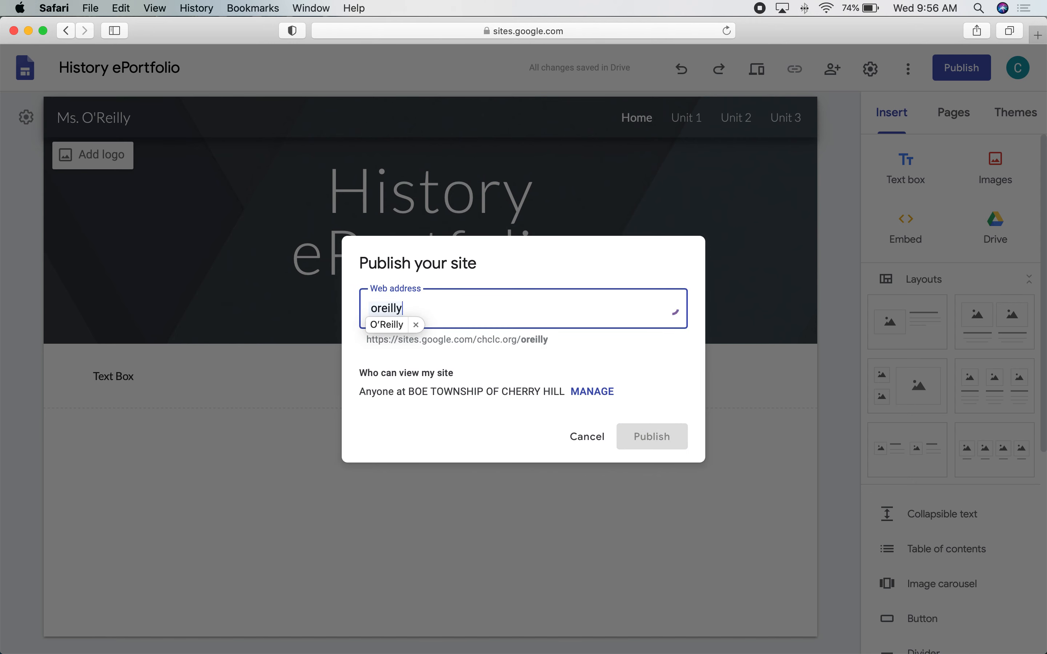
type("h")
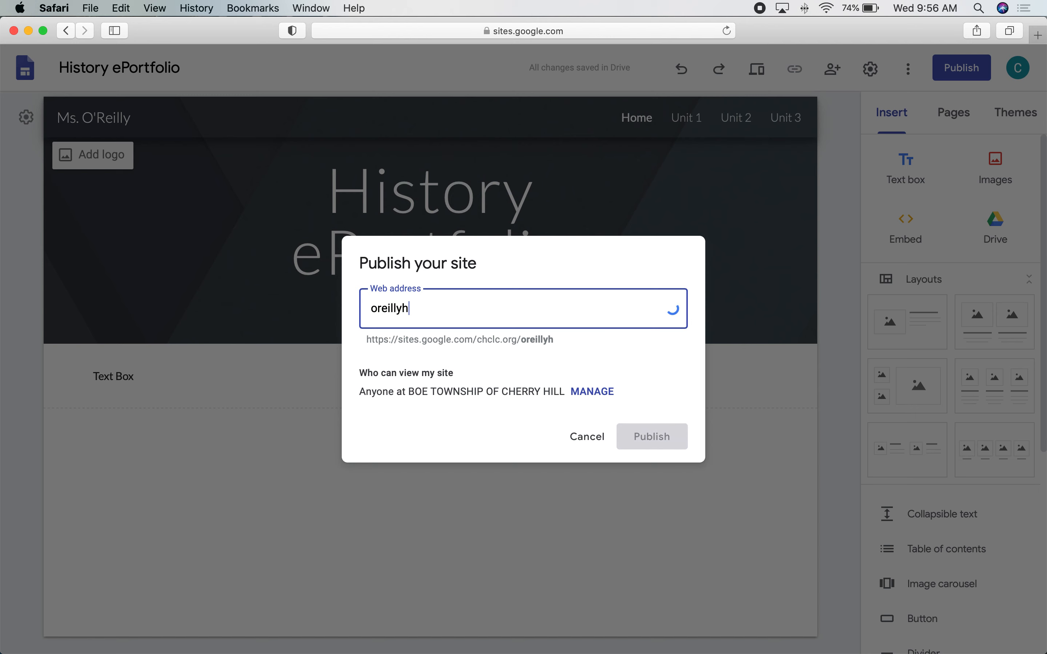
type("istory-e")
key("BackSpace")
key("BackSpace")
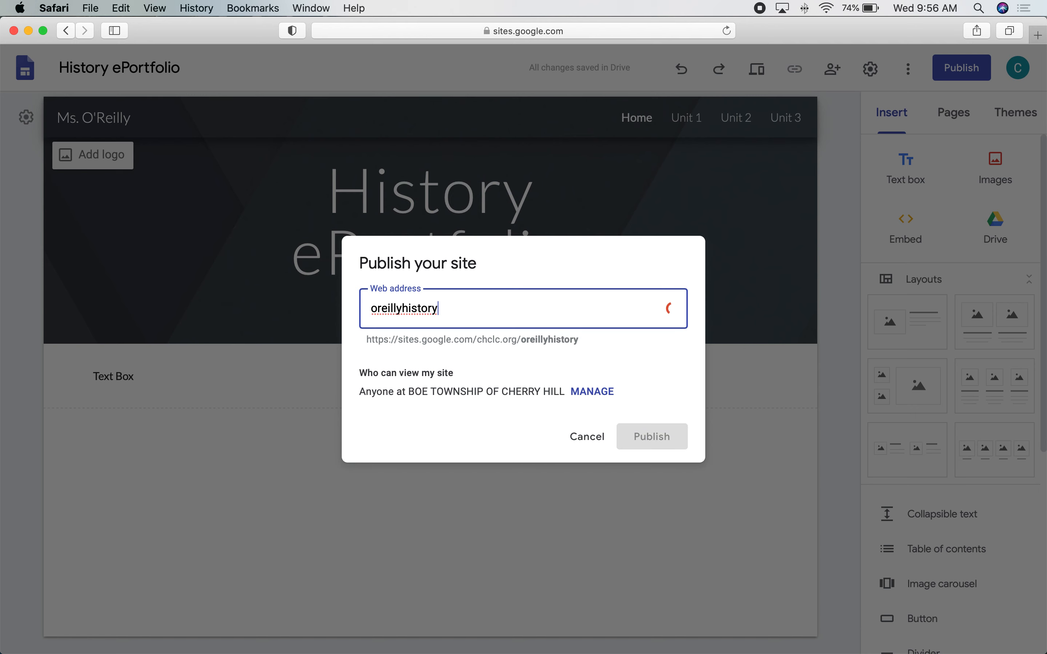
type("eportfolio")
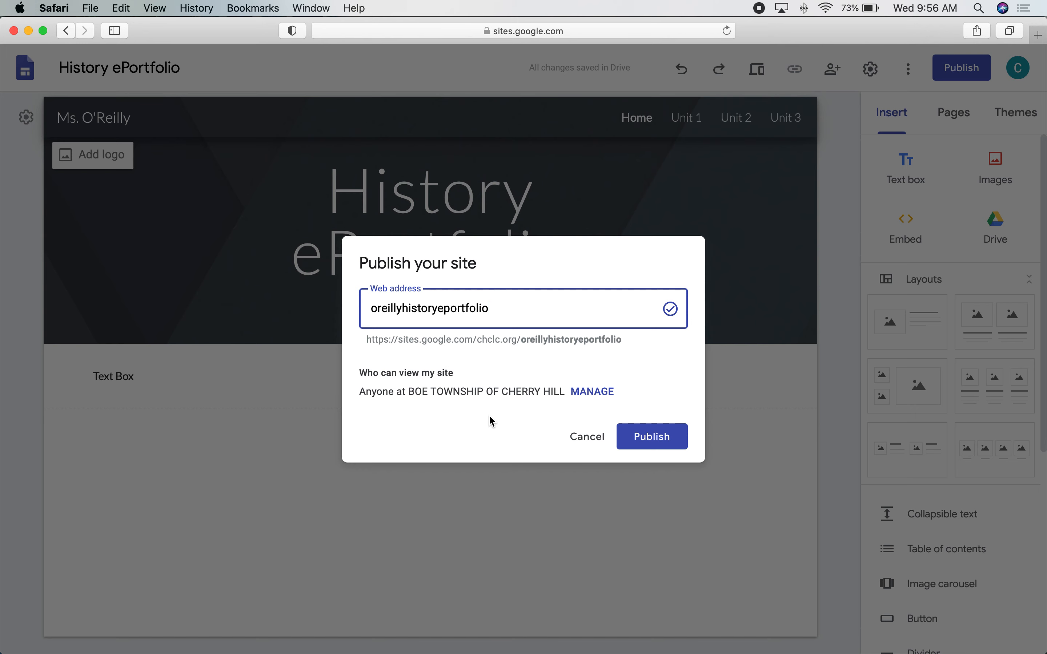
left_click(599, 393)
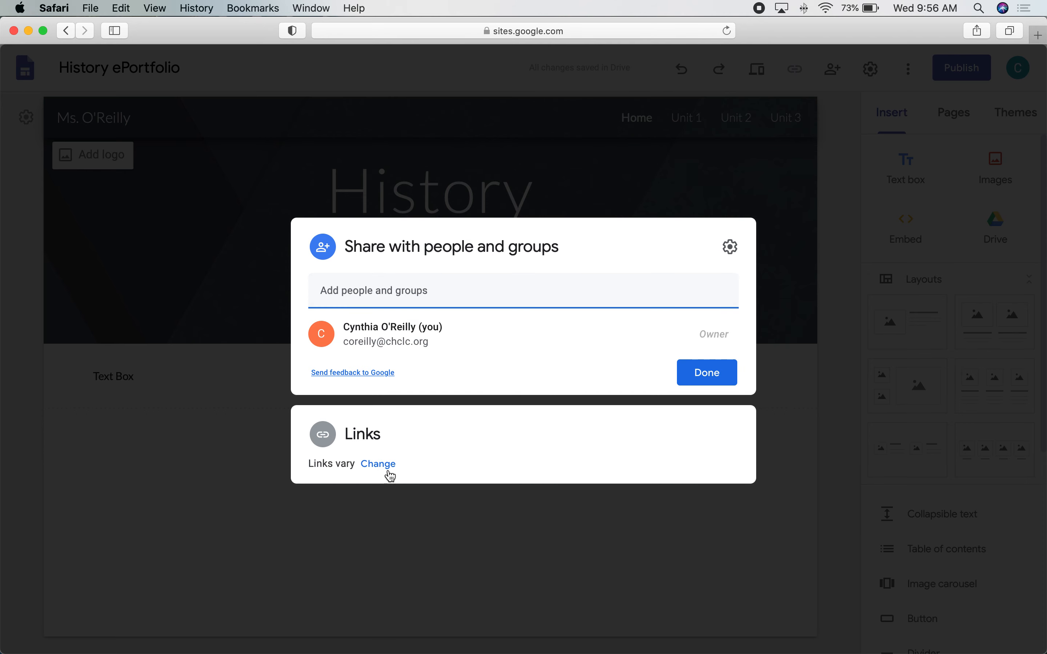
Keep published-site link access limited to BOE TOWNSHIP OF CHERRY HILL and return to publishing.
left_click(375, 465)
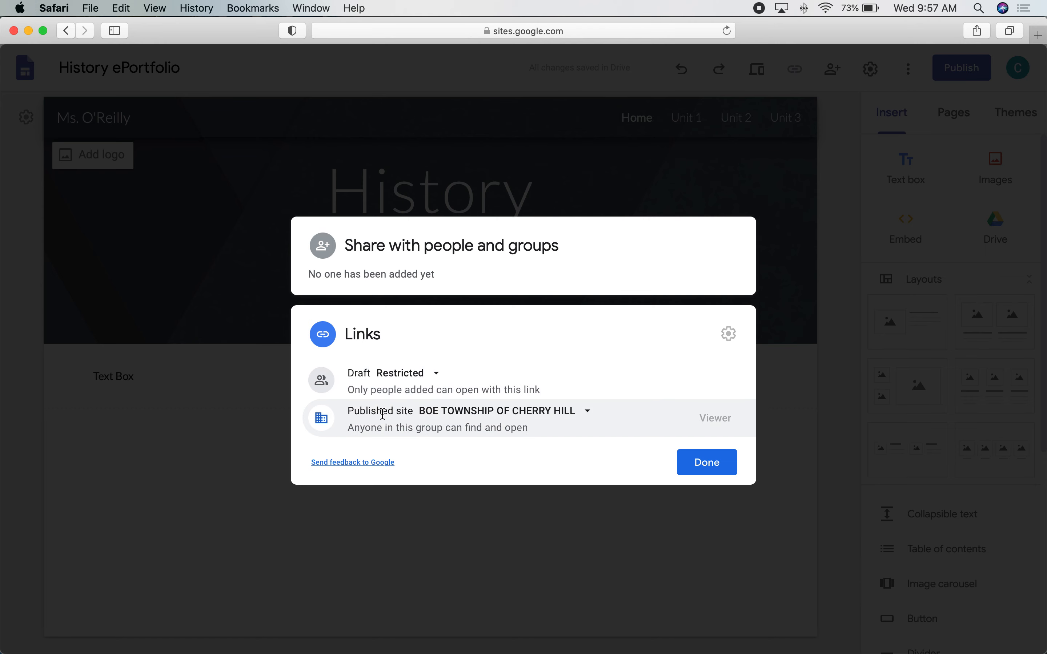
left_click(475, 417)
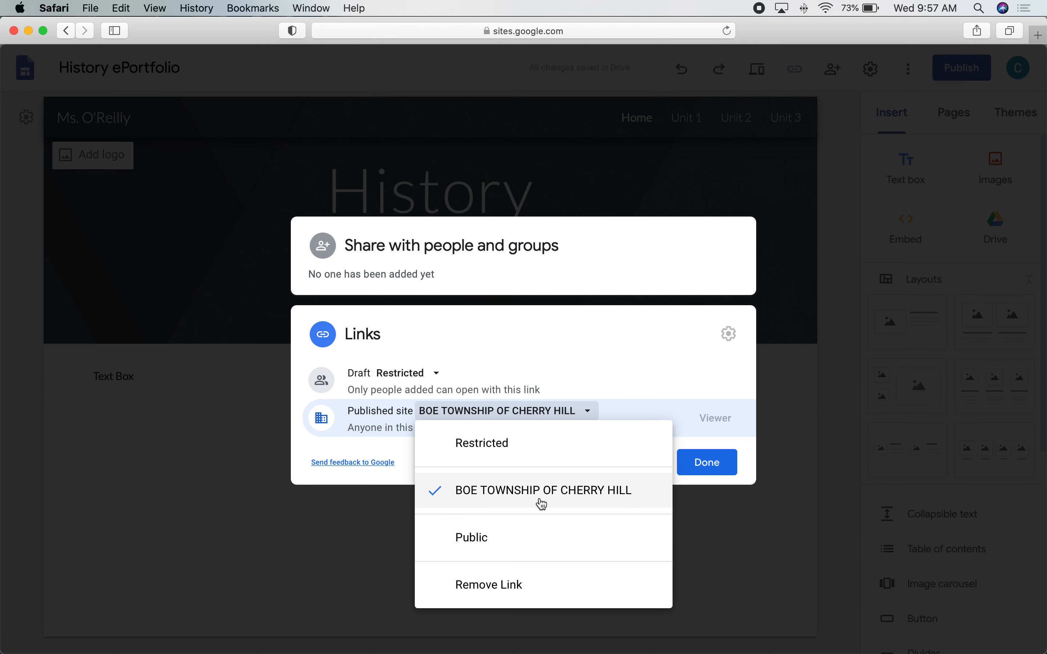
left_click(619, 497)
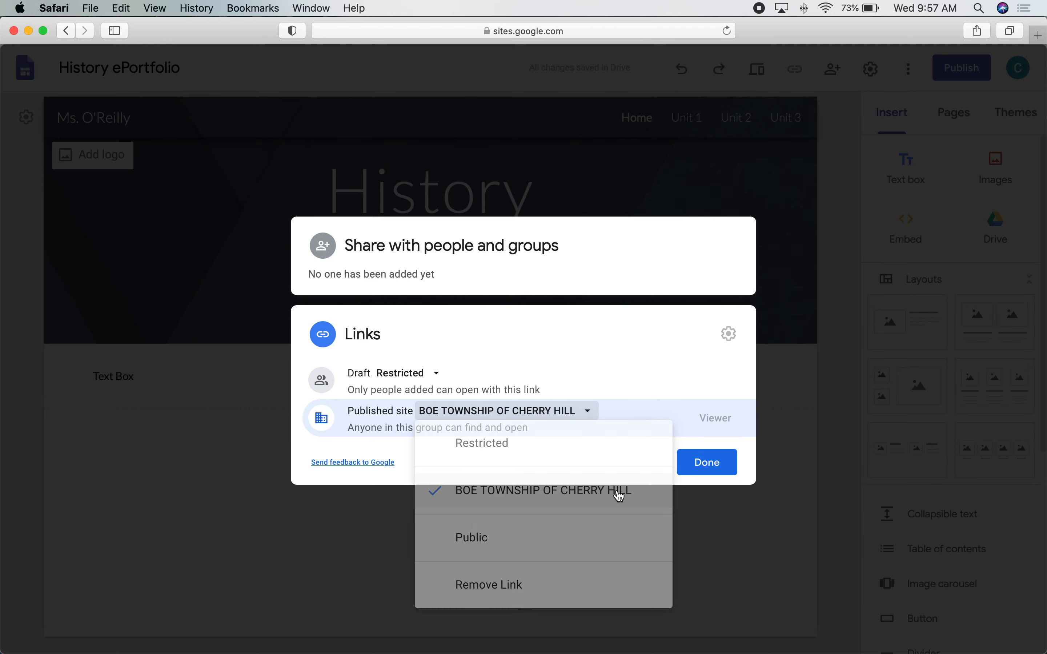
left_click(720, 463)
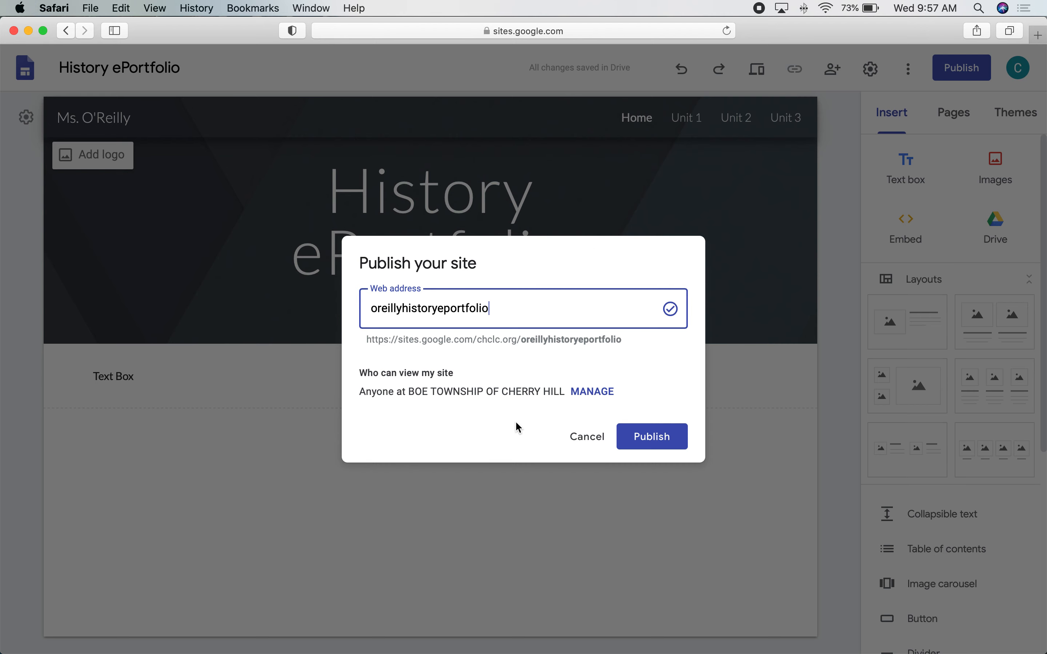
Publish the History ePortfolio at its chosen web address.
left_click(657, 440)
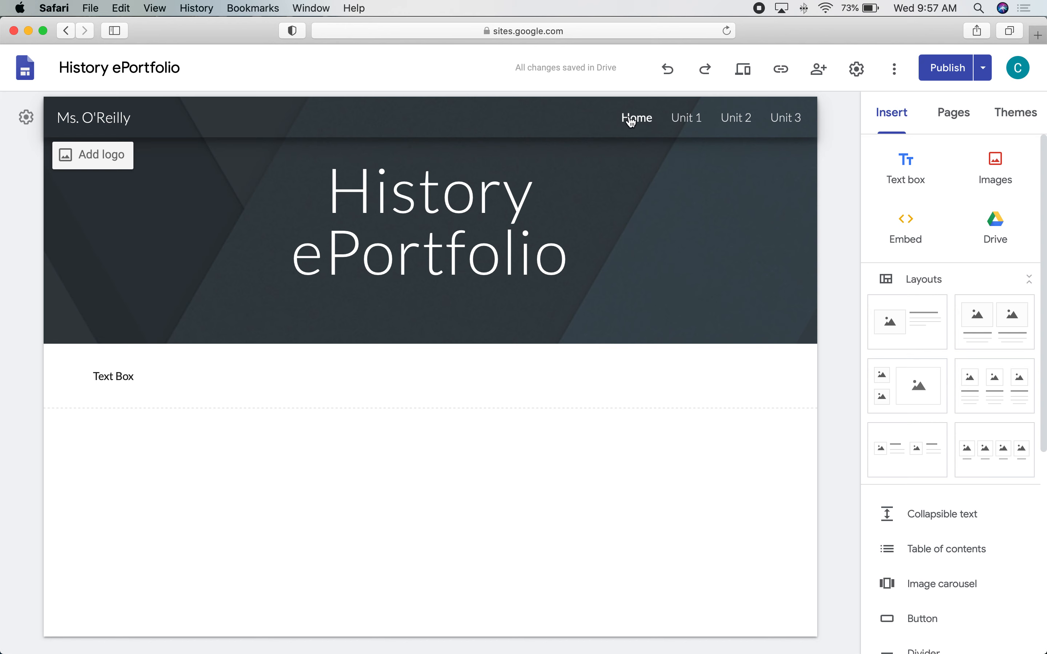
Copy the published History ePortfolio link to the clipboard.
left_click(782, 72)
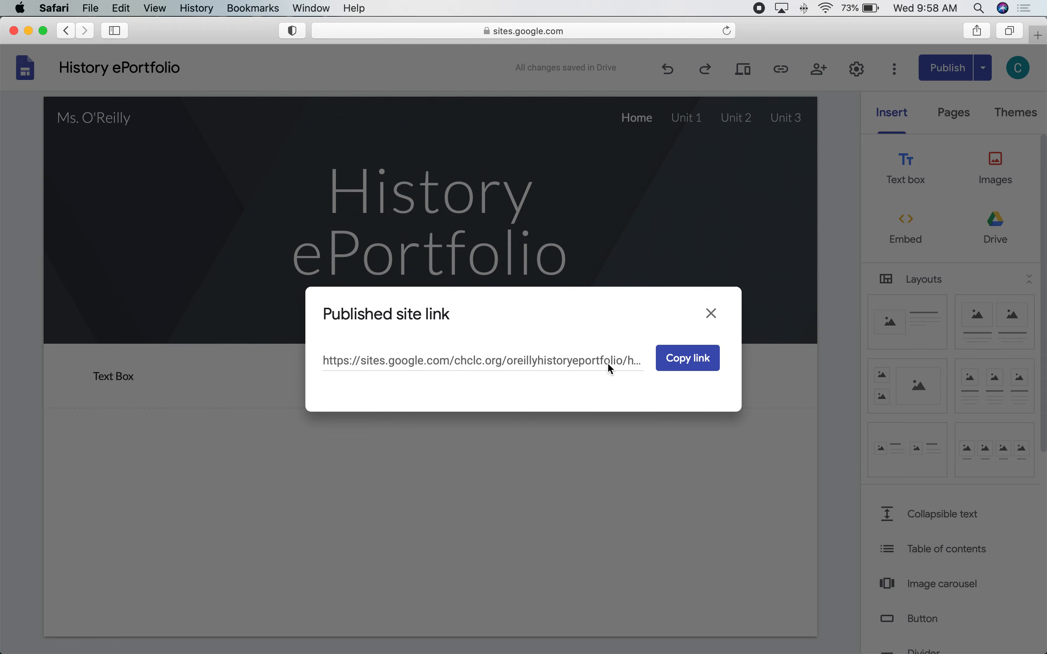
left_click(690, 360)
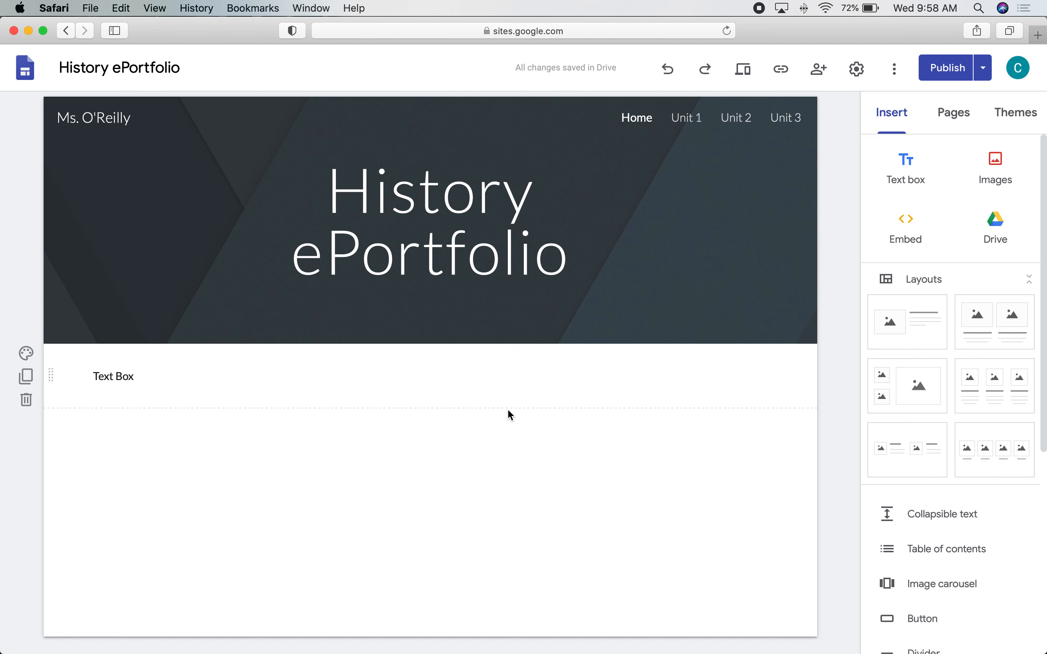
Replace the home page 'Text Box' placeholder with the teacher's name and, on a new line, her e-mail address.
triple_click(233, 368)
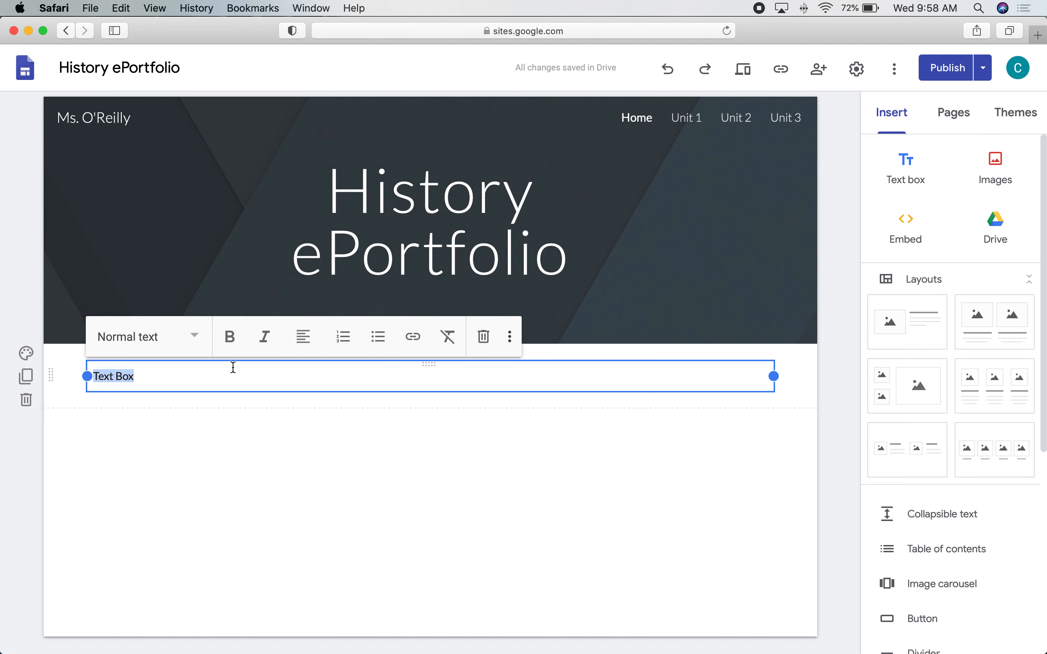
type("Ms")
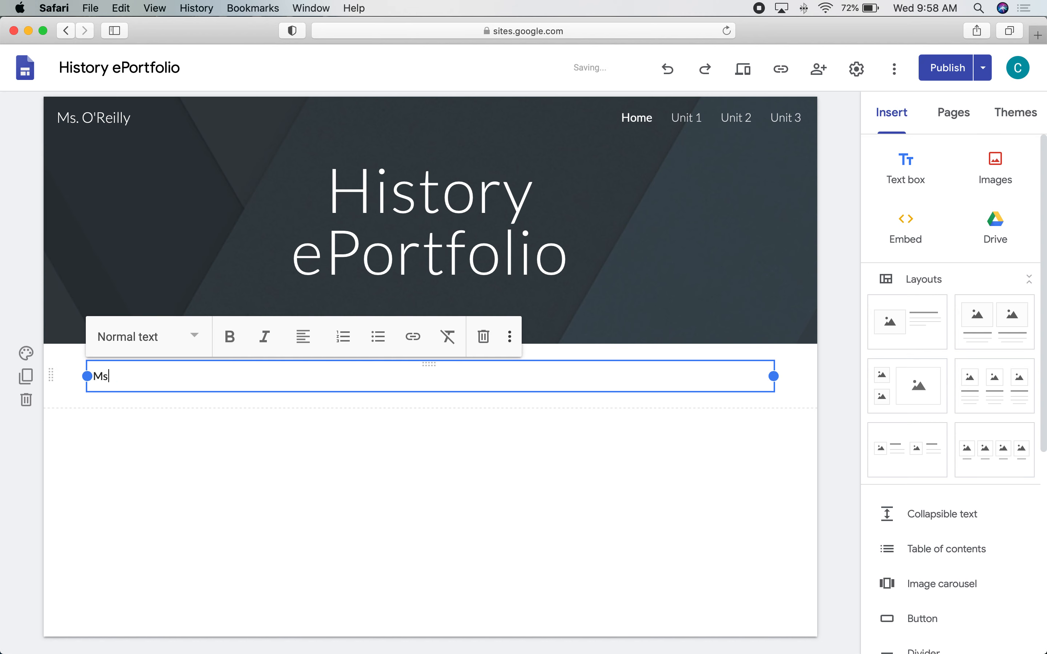
type(". O'Reilly")
key("Return")
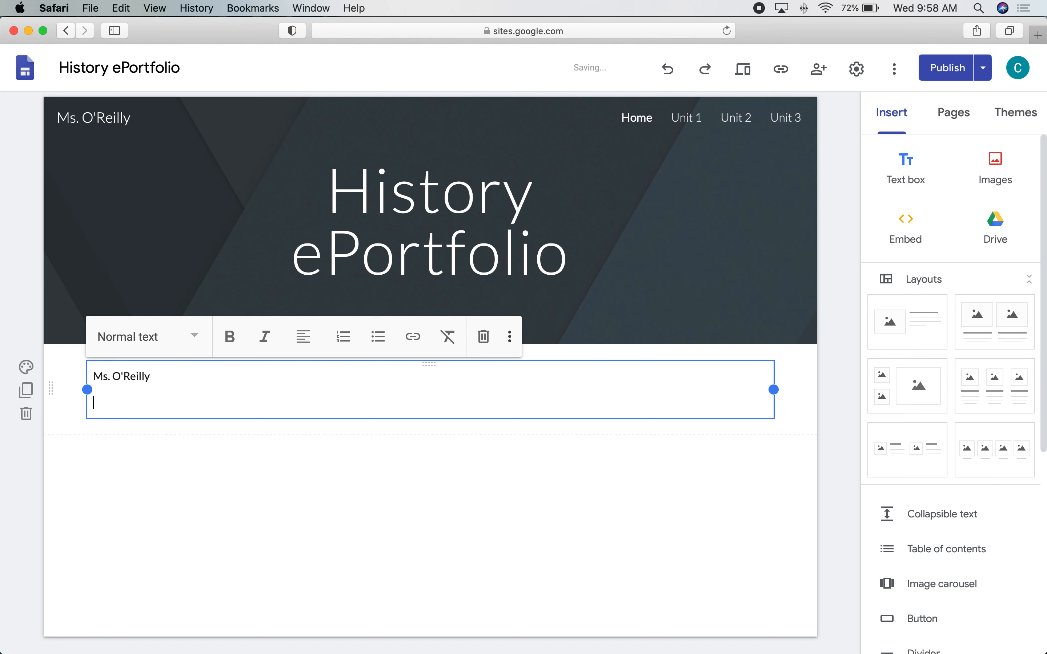
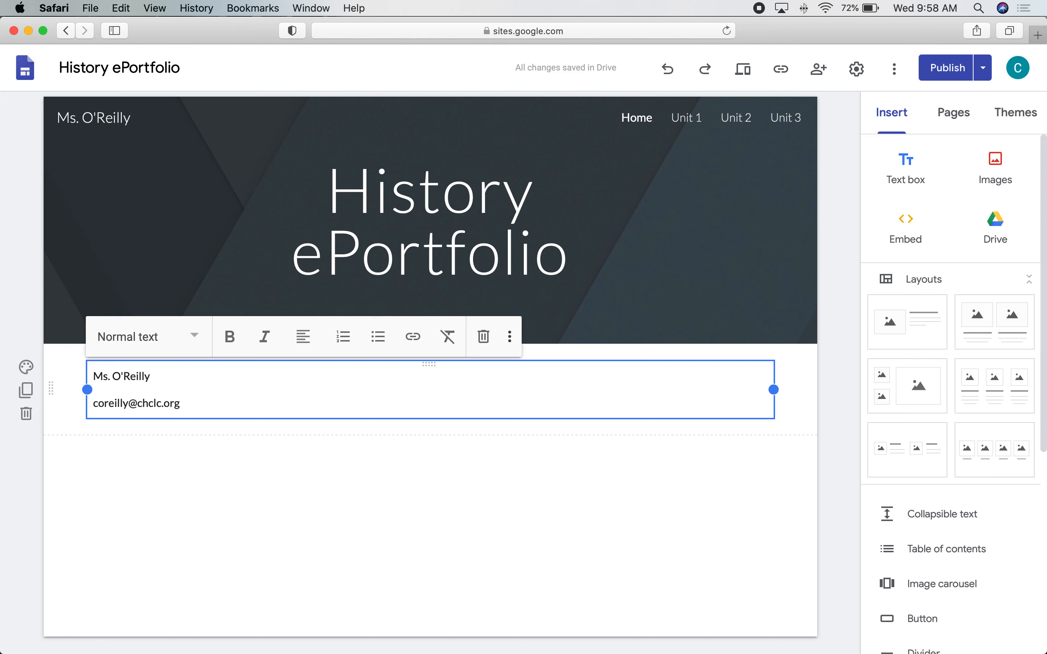
Apply the Title style to both the name and e-mail lines, then check the result.
key("super+shift+Left")
key("shift+Up")
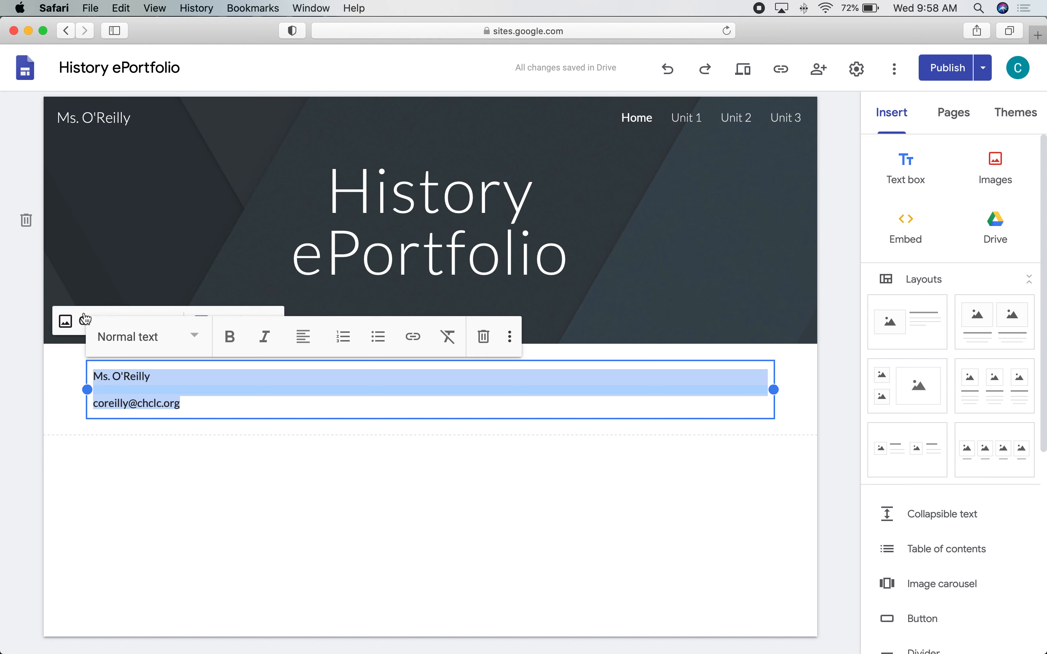
left_click(134, 338)
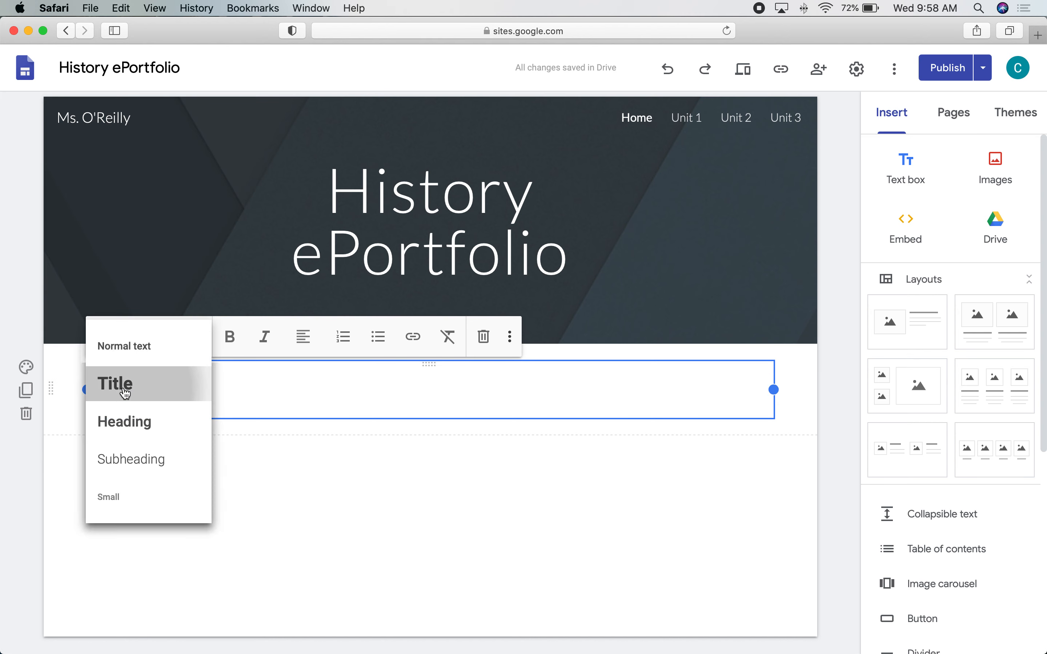
left_click(127, 398)
left_click(398, 567)
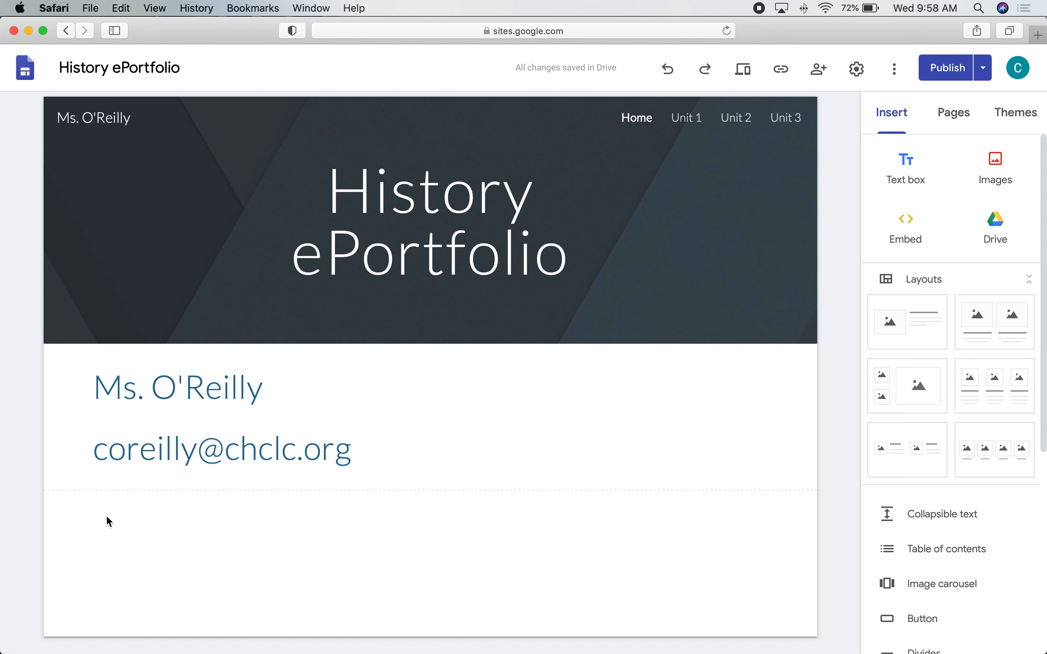
left_click(109, 458)
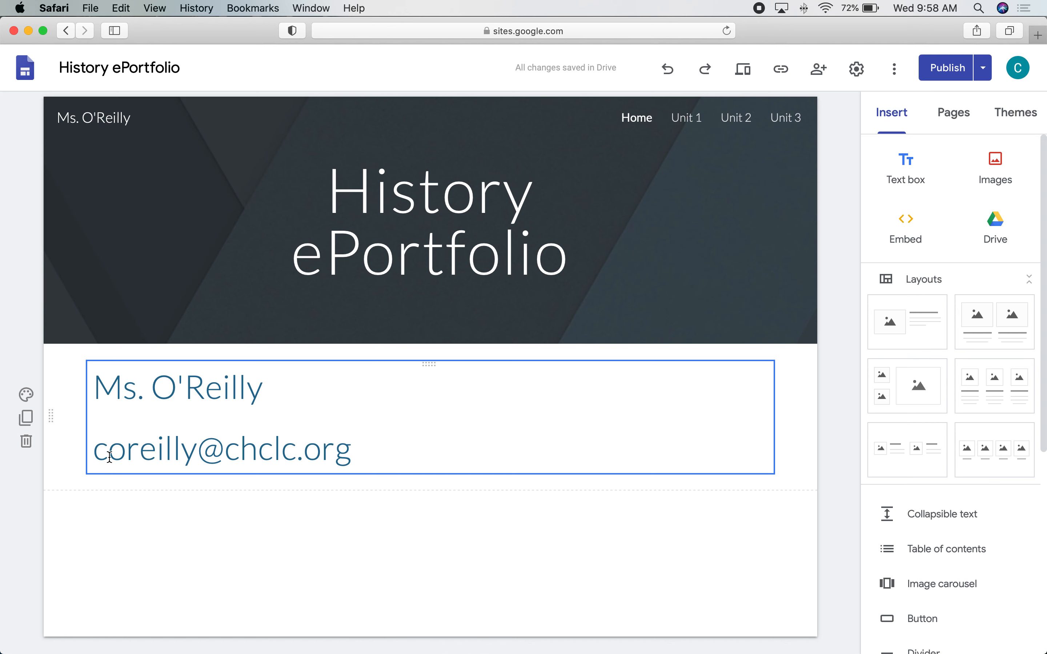
left_click(396, 455)
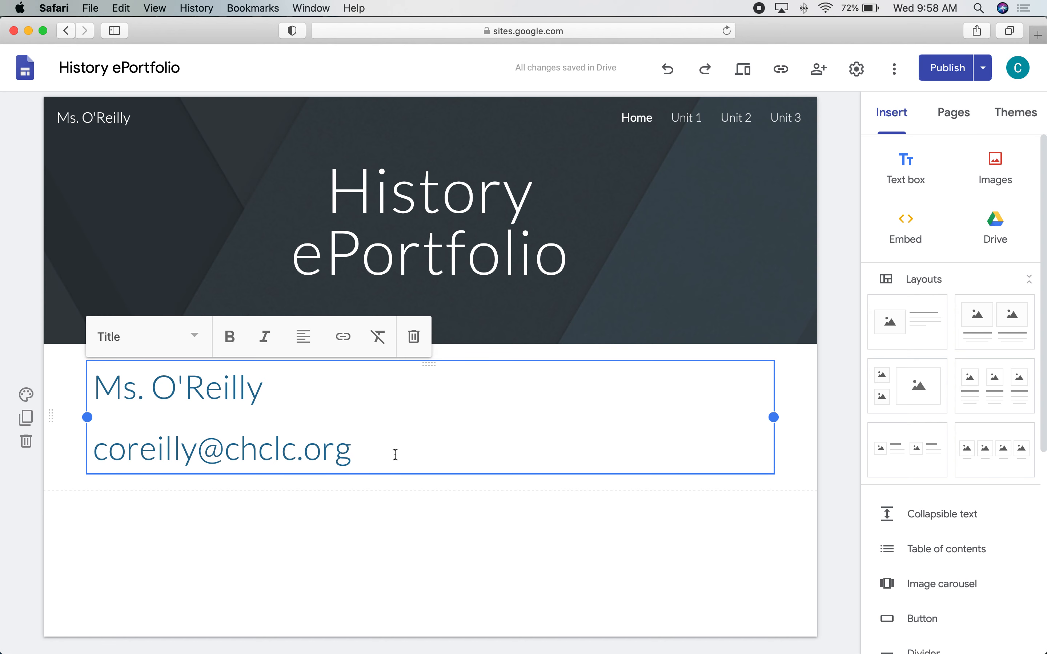